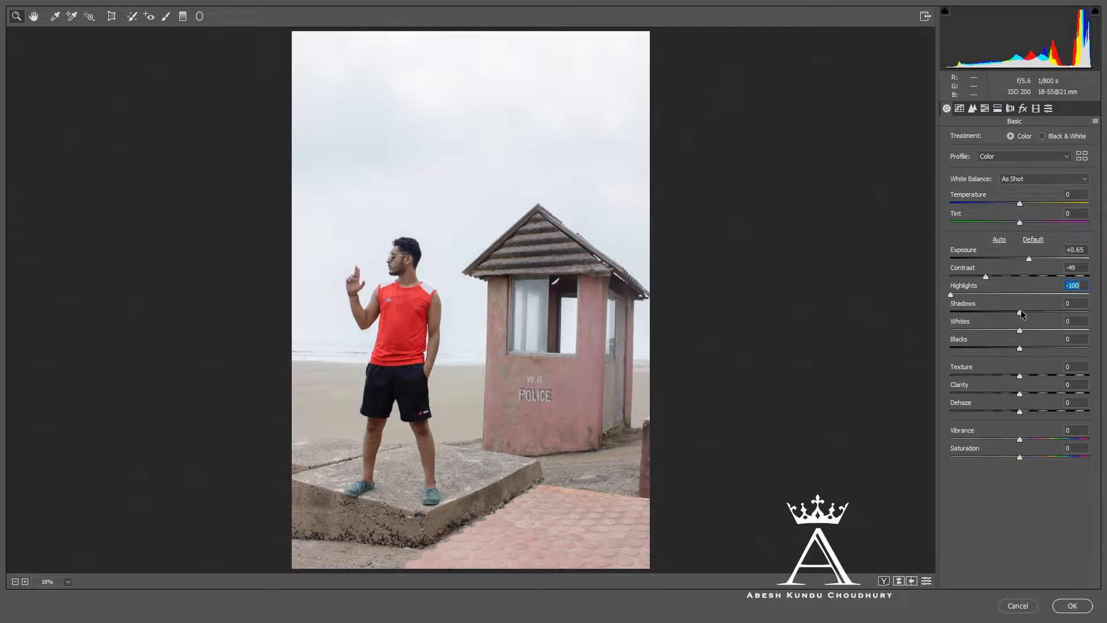
- Set Contrast -52, Shadows -16, Whites -100, Blacks +43, Texture +16, Clarity +43, Dehaze +18 and Vibrance +23, and apply the Camera Raw adjustments
left_click_drag(1020, 310, 937, 330)
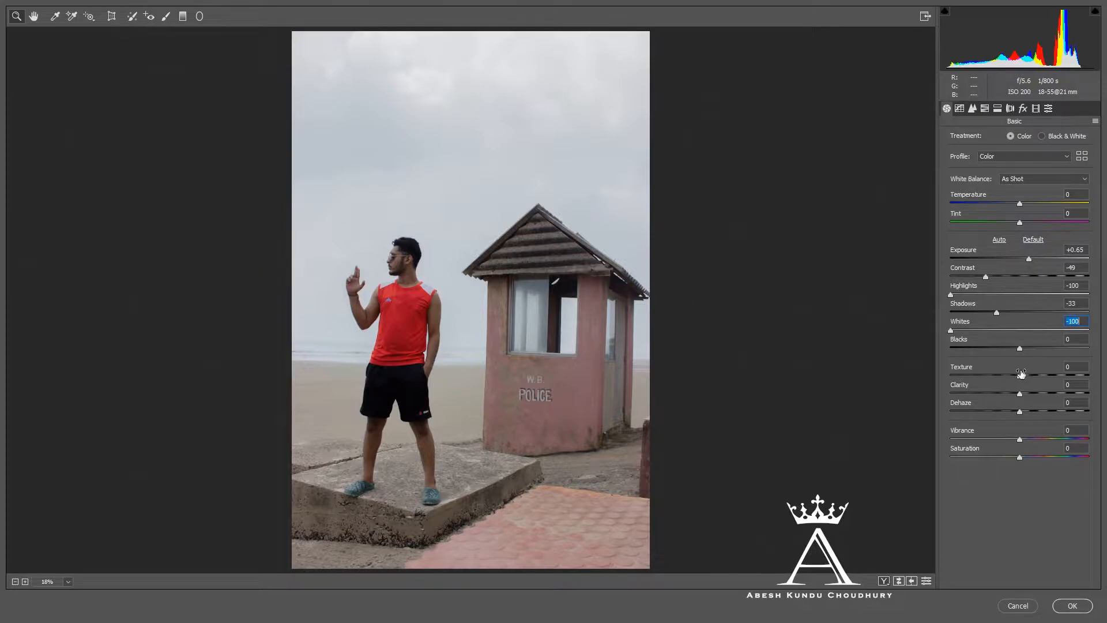
left_click_drag(1019, 348, 1031, 375)
mouse_move(1020, 413)
left_mouse_down()
mouse_move(1005, 411)
mouse_move(1033, 412)
left_mouse_up()
left_click_drag(987, 279, 1011, 310)
mouse_move(1020, 439)
left_mouse_down()
mouse_move(1055, 440)
mouse_move(1035, 439)
left_mouse_up()
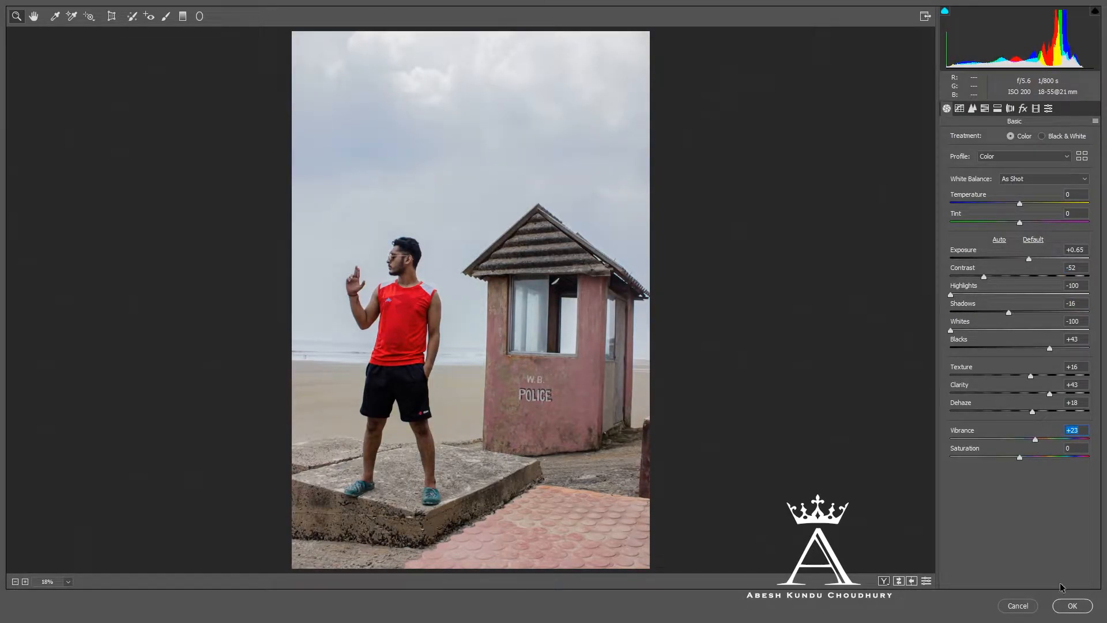
left_click(1073, 606)
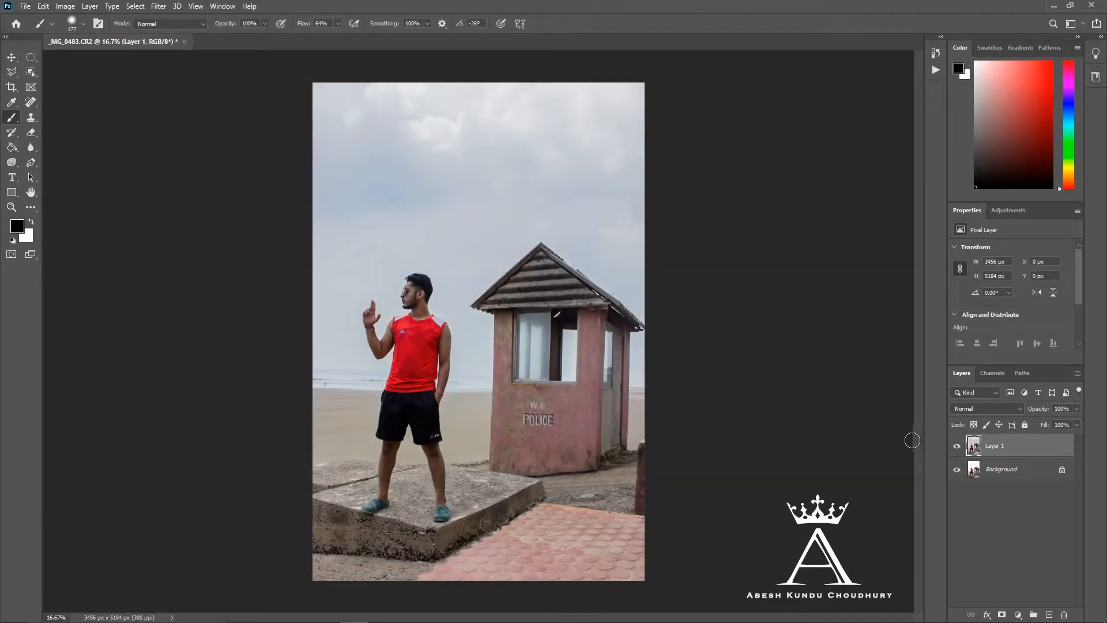
- Compare the photo before and after the Camera Raw adjustments by toggling the visibility of Layer 1
left_click(957, 447)
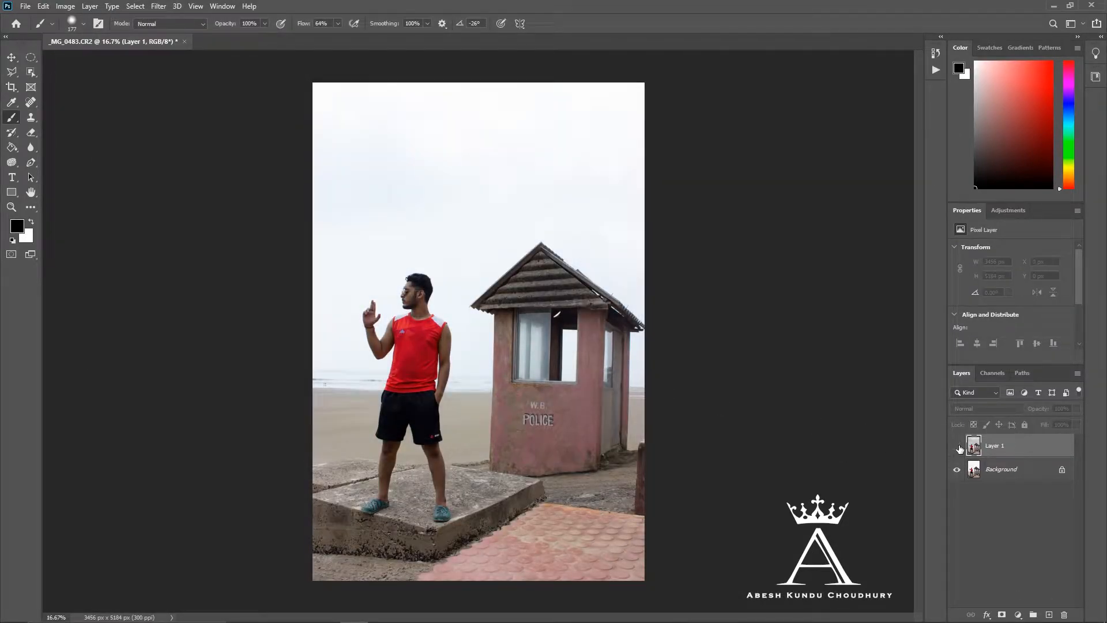
left_click(958, 446)
left_click(957, 447)
left_click(958, 446)
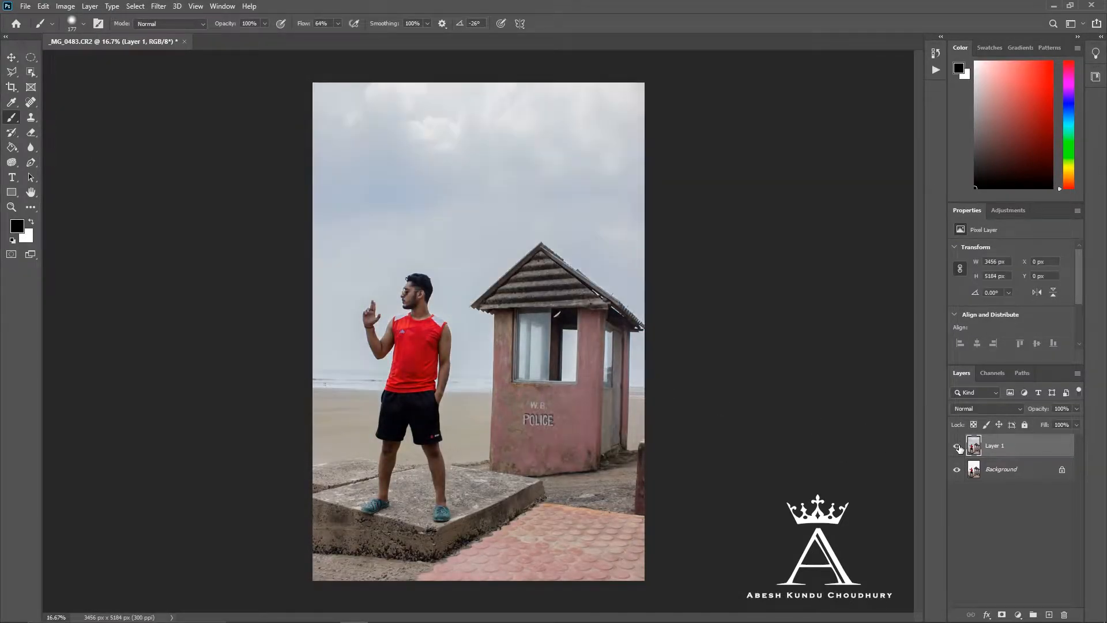
left_click(958, 447)
left_click(958, 447)
left_click(958, 447)
left_click(958, 447)
left_click(958, 447)
left_click(958, 447)
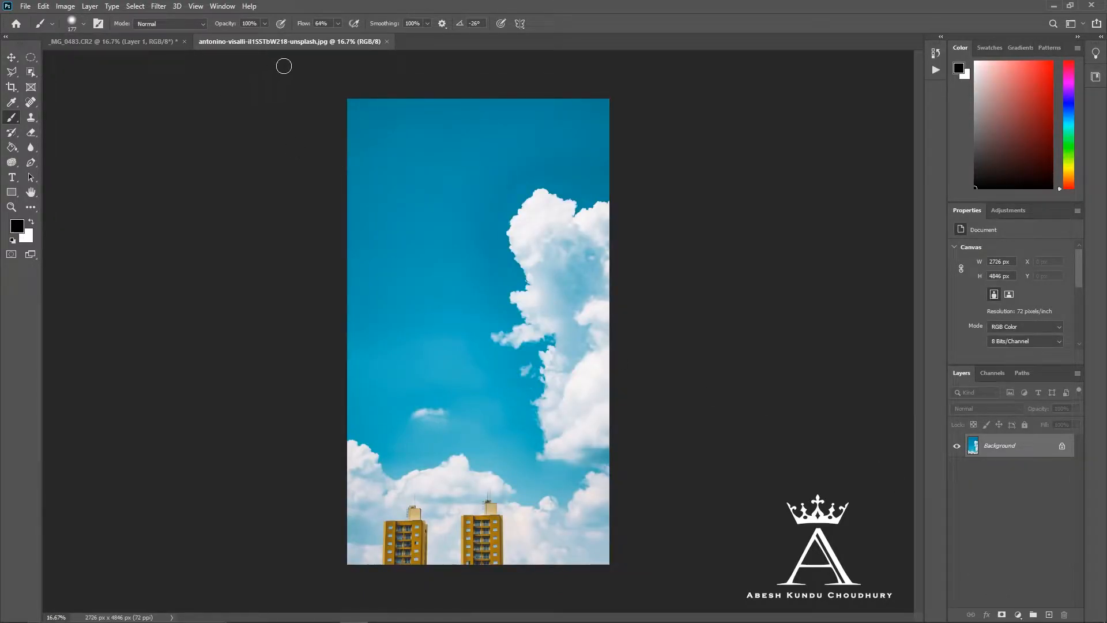
- Unlock the background layer of the cloudy sky image and return to the _MG_0483.CR2 document
left_click(1062, 447)
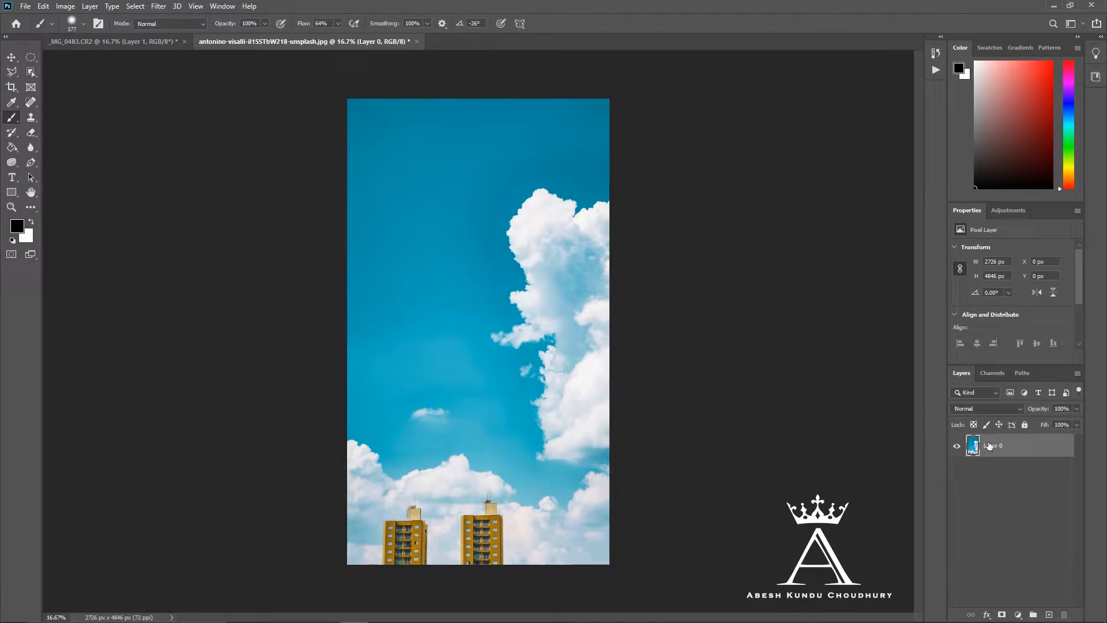
left_click(148, 45)
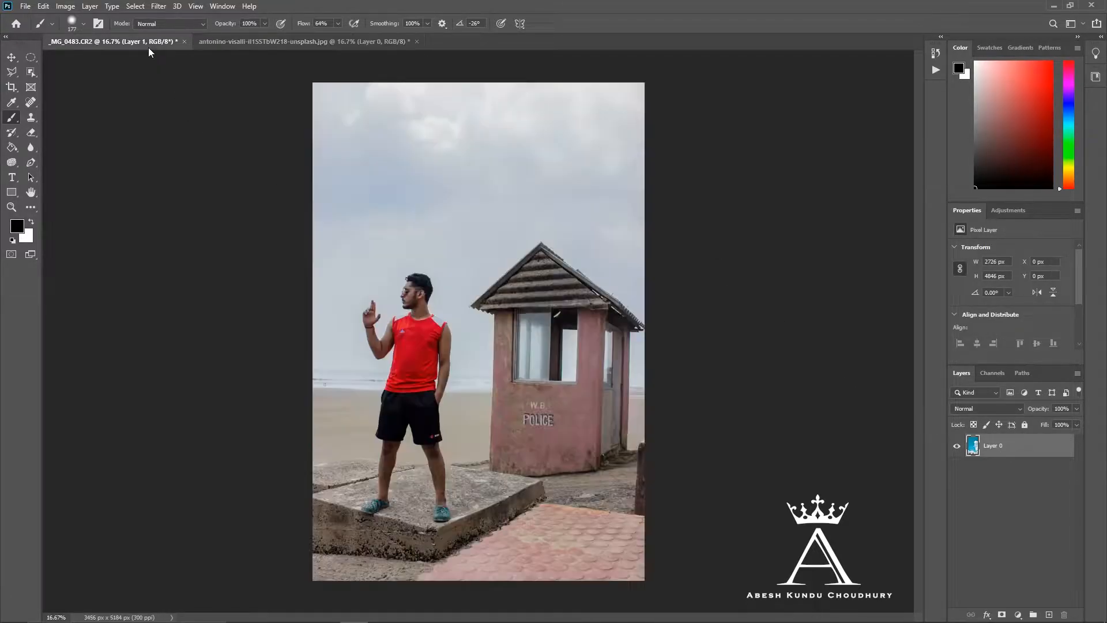
- Select the man and the police hut together with the Object Selection tool in Rectangle mode
left_click(31, 72)
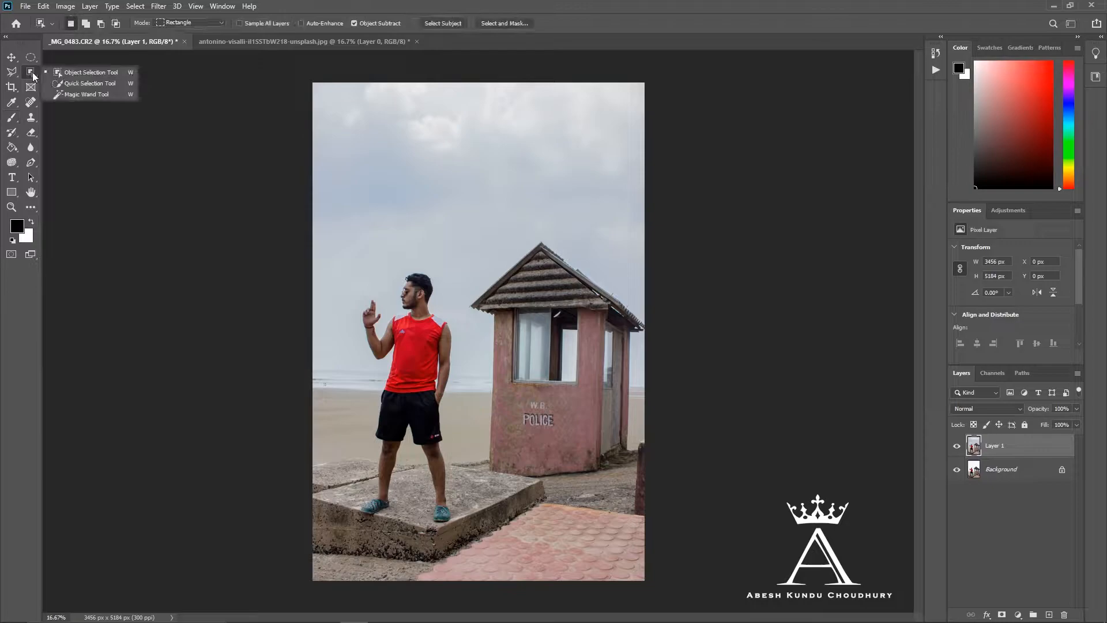
left_click(75, 72)
left_click_drag(318, 207, 730, 601)
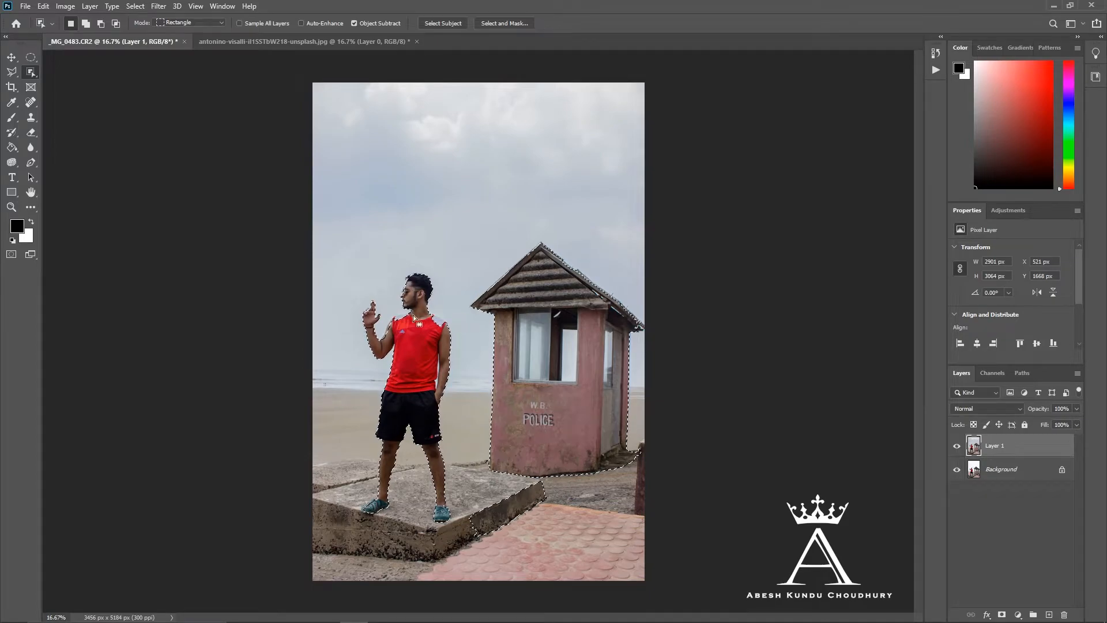
- Add the man's missing fingertips and the white shoulder areas of his shirt to the selection with the Quick Selection tool
scroll(412, 328, "up", 2)
scroll(390, 327, "up", 6)
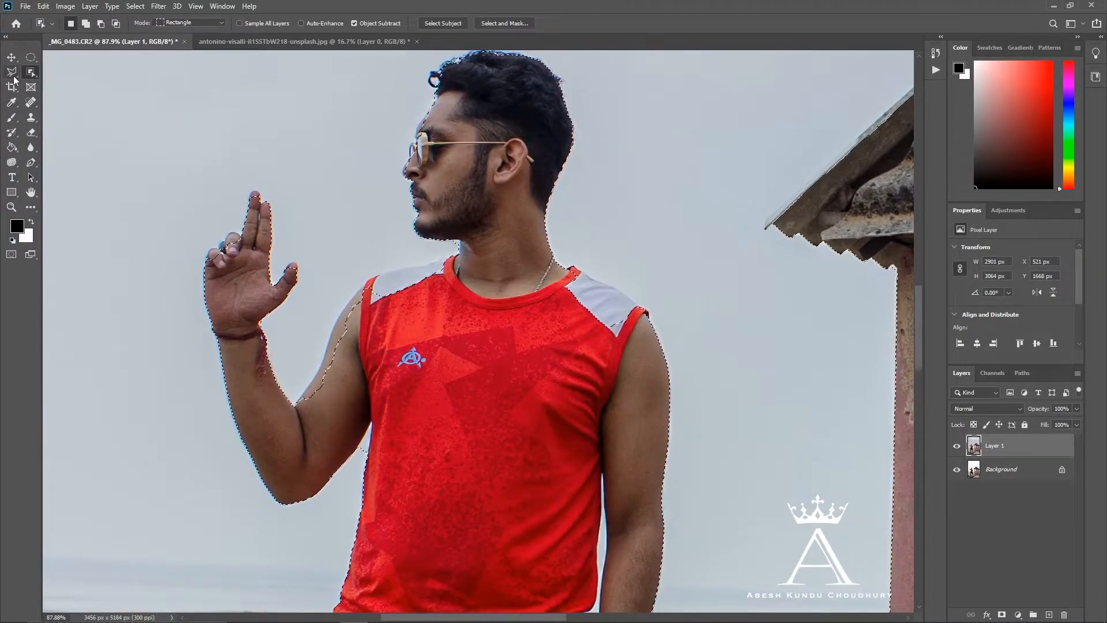
left_click(30, 59)
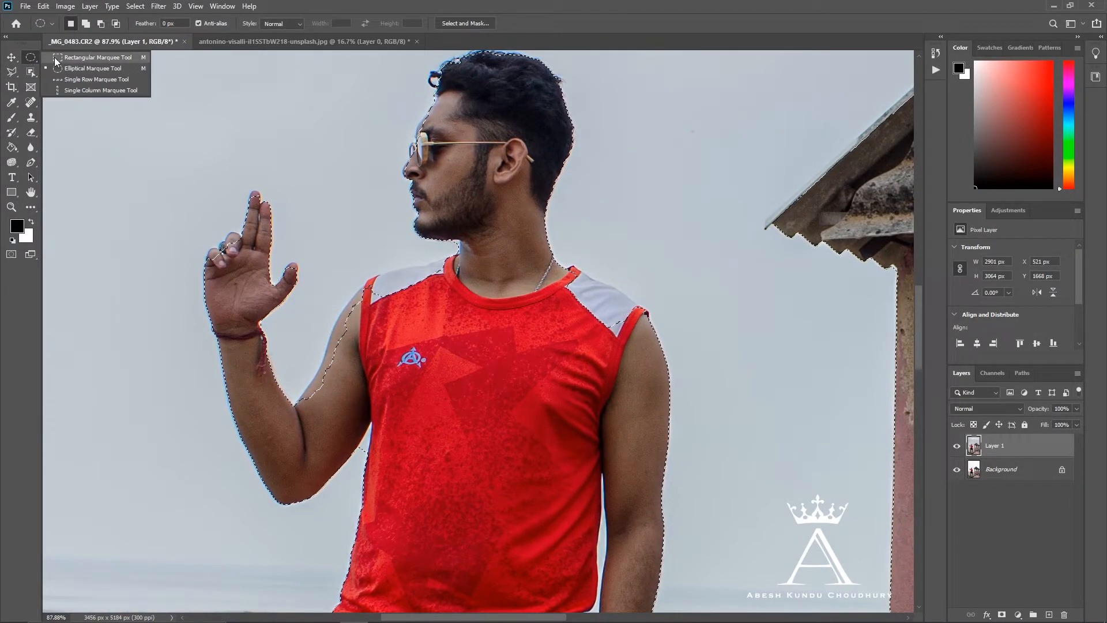
left_click(30, 74)
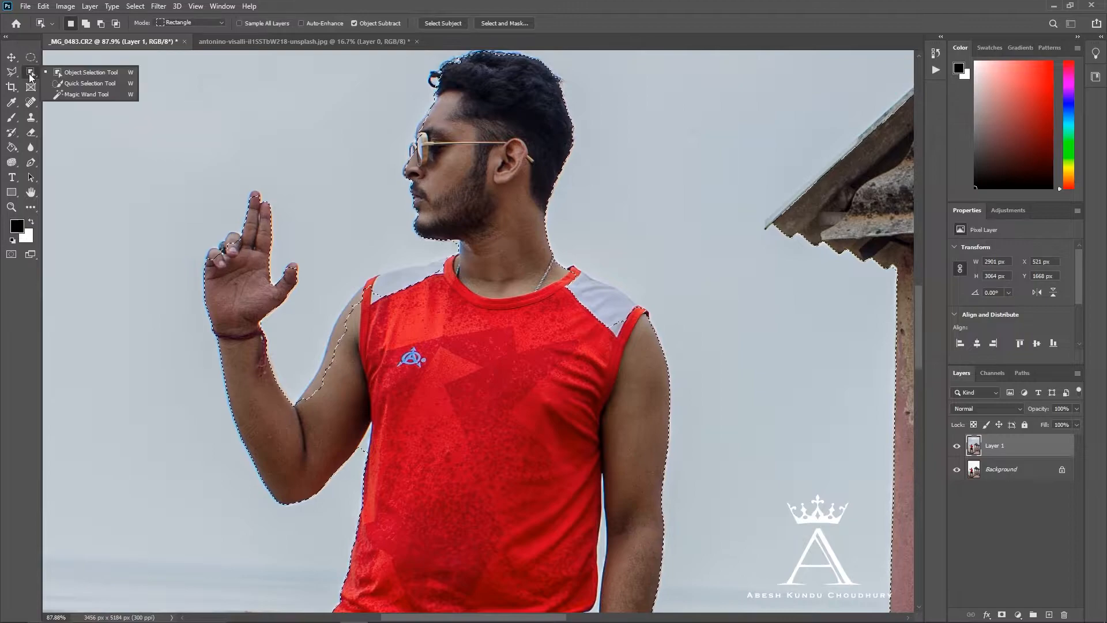
left_click(89, 83)
mouse_move(257, 196)
left_mouse_down()
mouse_move(256, 237)
mouse_move(255, 198)
mouse_move(260, 229)
mouse_move(213, 260)
mouse_move(292, 418)
mouse_move(318, 408)
mouse_move(341, 339)
mouse_move(401, 280)
mouse_move(447, 270)
mouse_move(523, 285)
mouse_move(425, 132)
mouse_move(454, 83)
mouse_move(509, 130)
left_mouse_up()
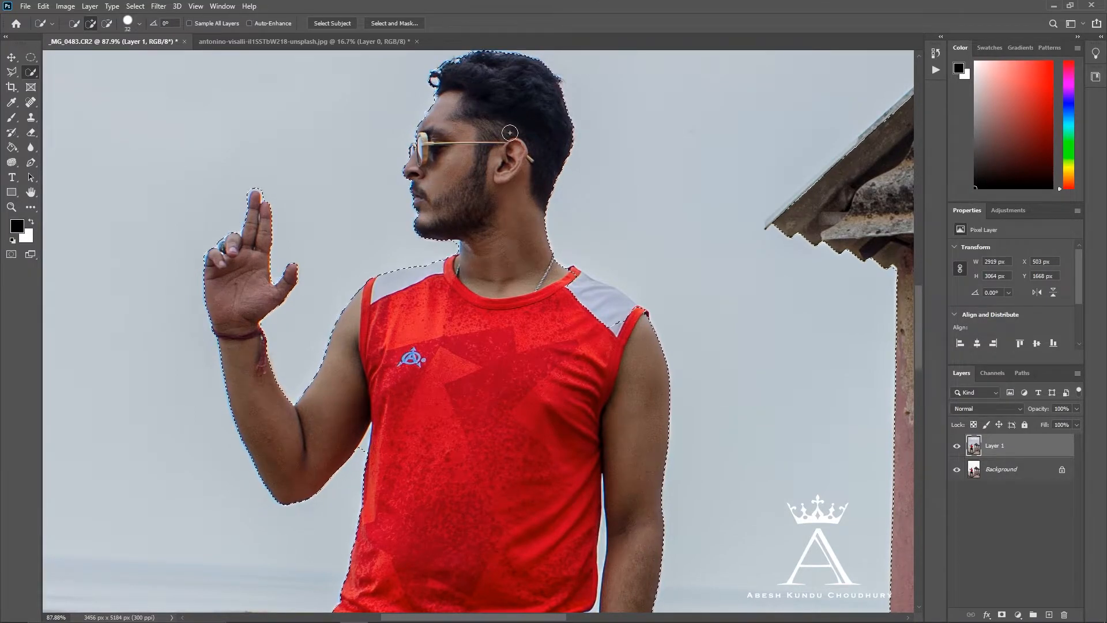
scroll(512, 239, "down", 1)
scroll(512, 239, "up", 5)
left_click_drag(522, 254, 586, 306)
- Refine the selection edges around the man's waist, arm and shorts with a smaller Quick Selection brush
scroll(574, 355, "down", 2)
scroll(573, 355, "down", 5)
key("bracketleft")
key("bracketleft")
key("bracketleft")
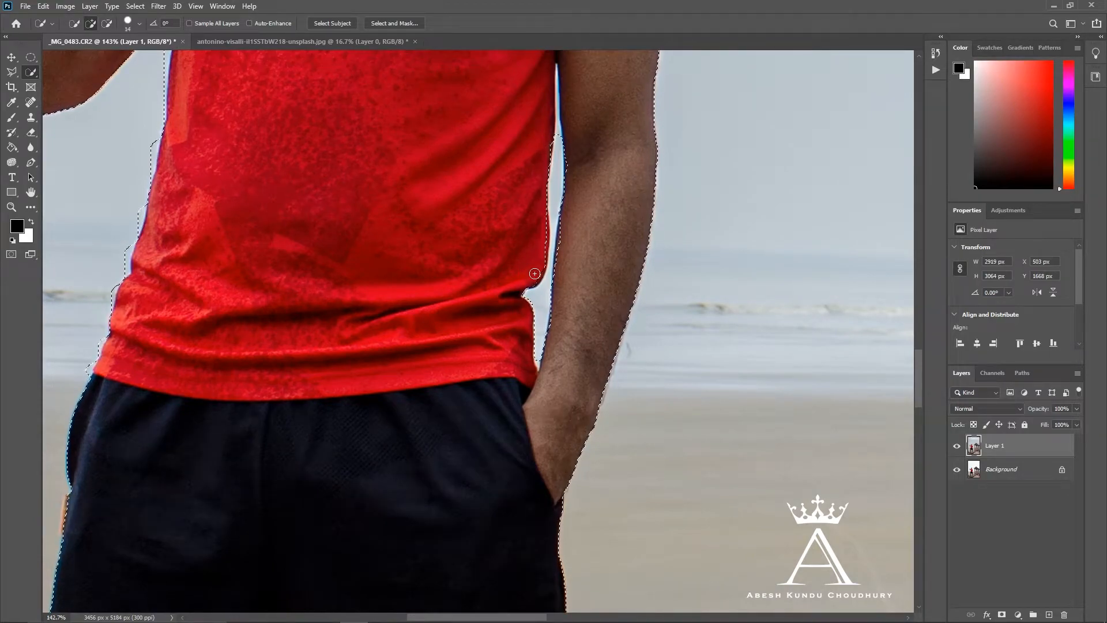
scroll(161, 378, "down", 3)
scroll(167, 173, "down", 8)
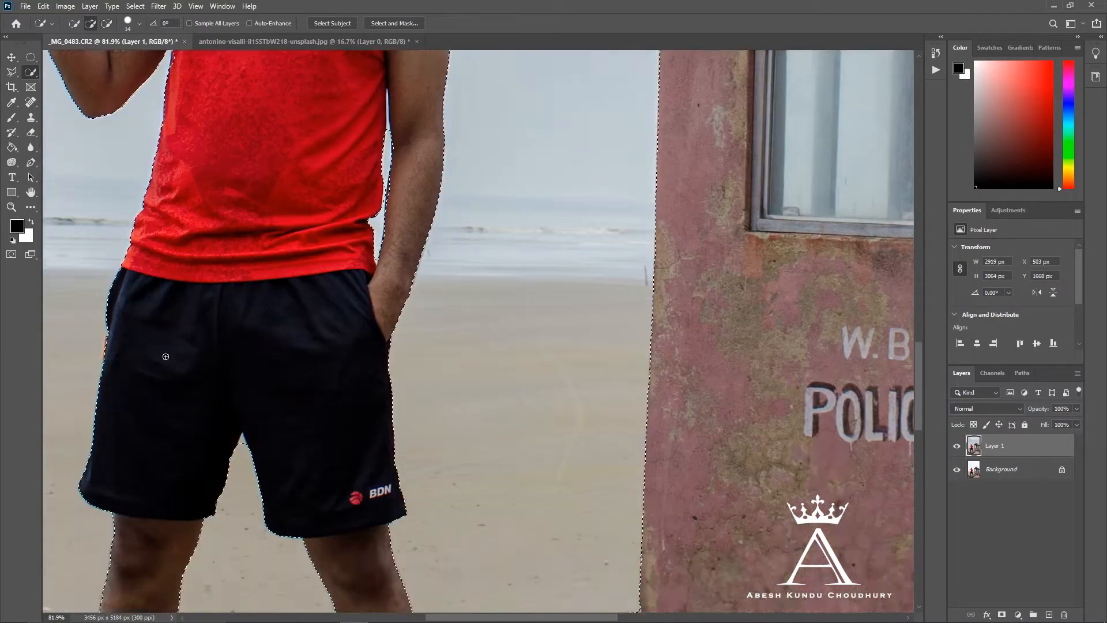
scroll(351, 305, "up", 5)
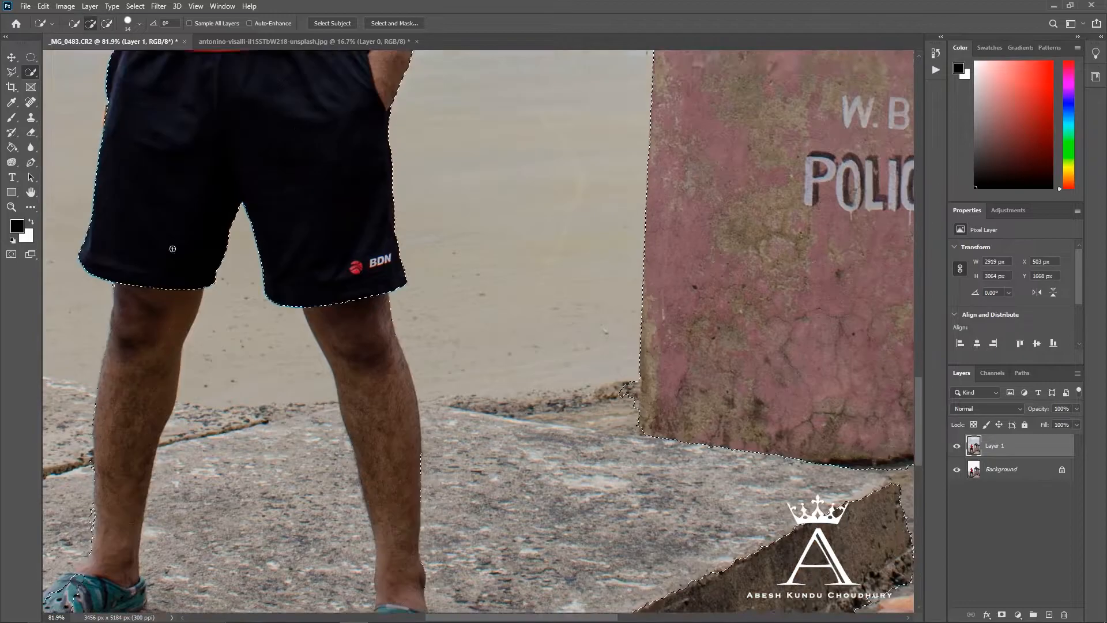
scroll(295, 443, "down", 4)
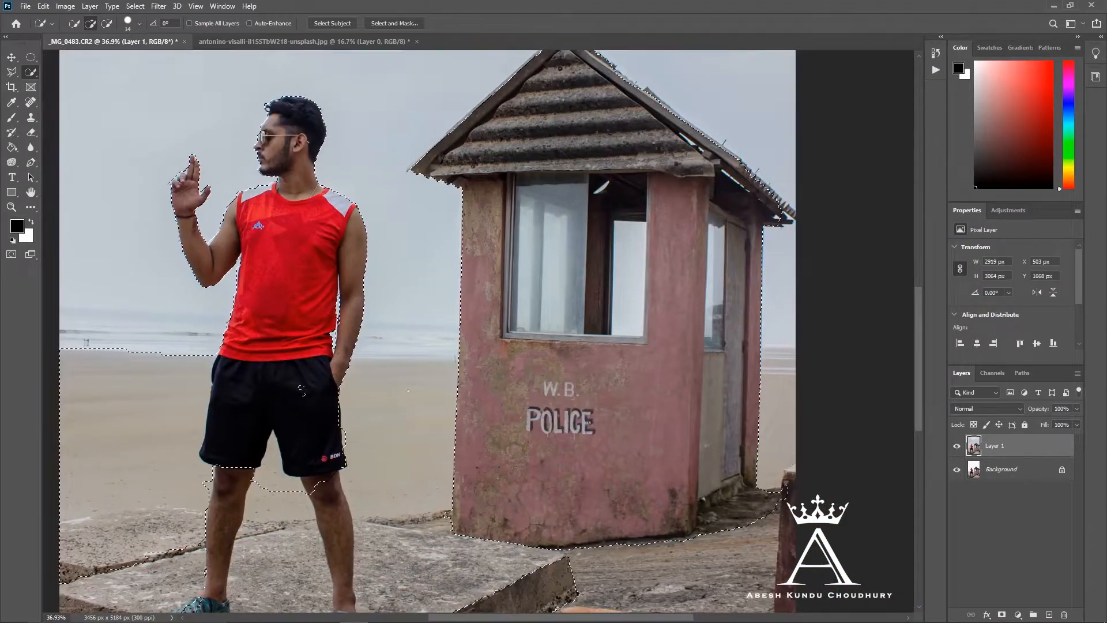
- Extend the selection over the beach sand, the concrete platform and the tiled ground down to the photo's lower edge
left_click_drag(264, 487, 144, 600)
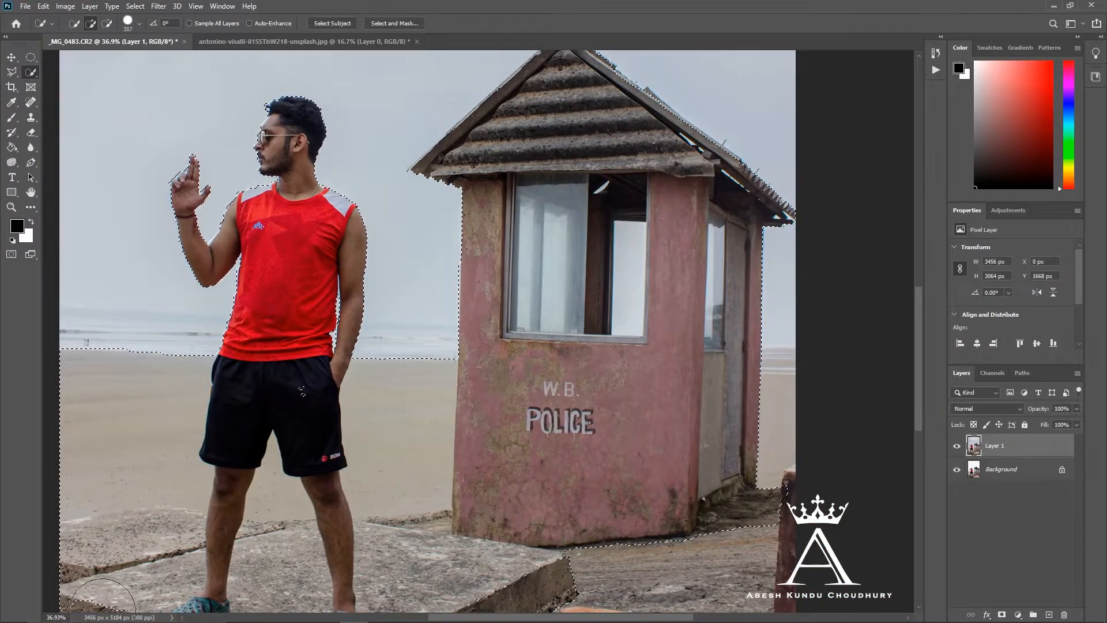
scroll(319, 479, "down", 10)
scroll(267, 358, "up", 4)
scroll(273, 320, "down", 3)
left_click_drag(213, 310, 503, 344)
scroll(502, 344, "up", 3)
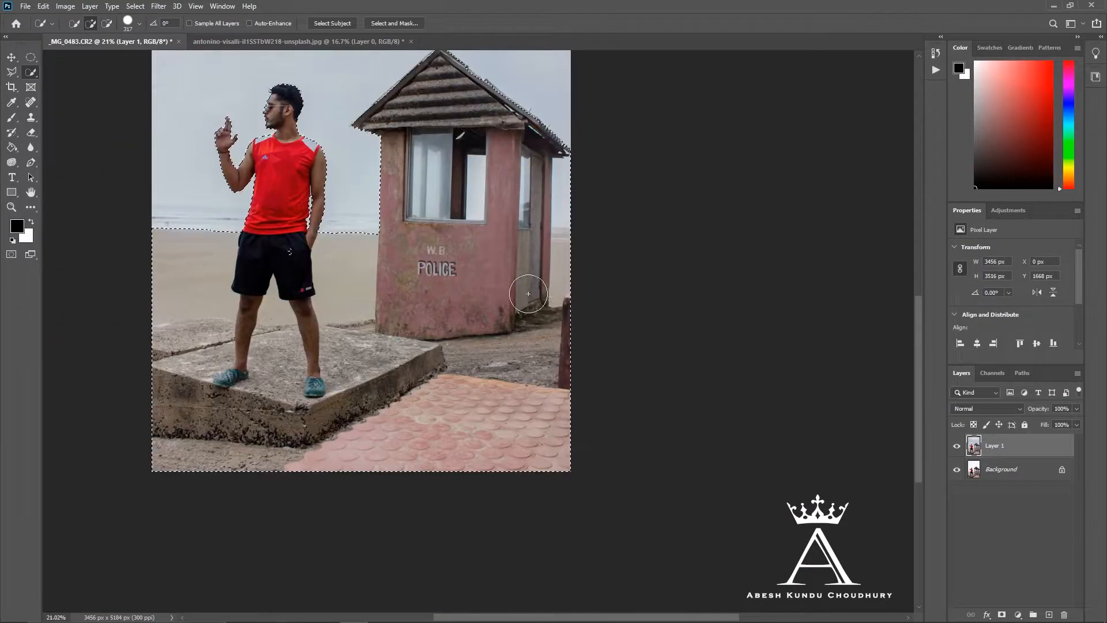
- Correct the selection along the outer right wall of the police hut so it follows the wall's edge
scroll(530, 225, "up", 5)
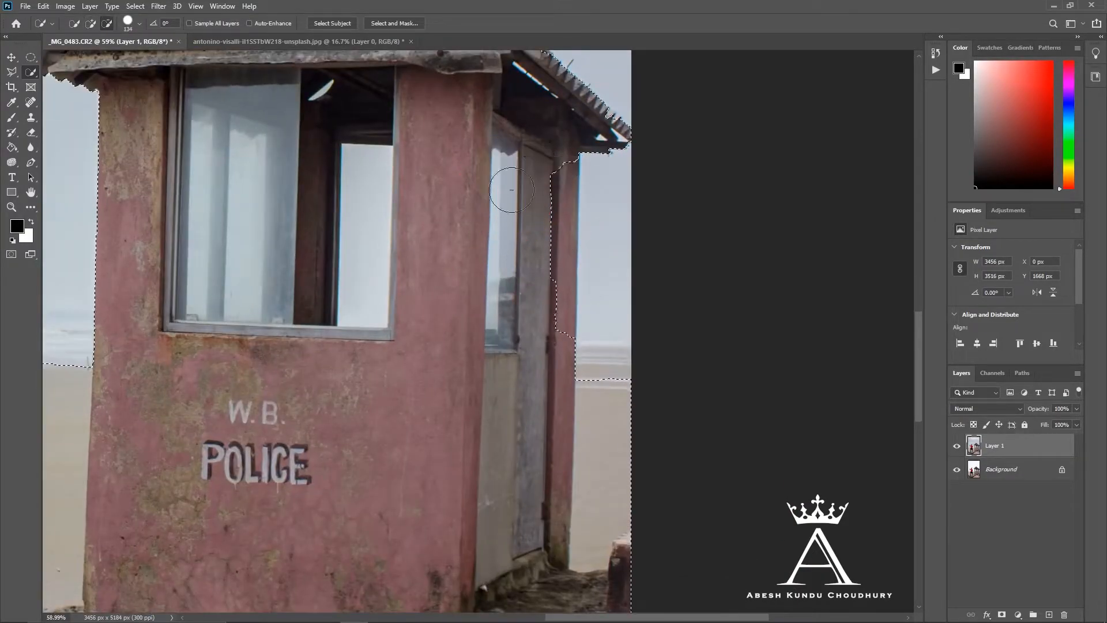
left_click_drag(538, 334, 563, 173)
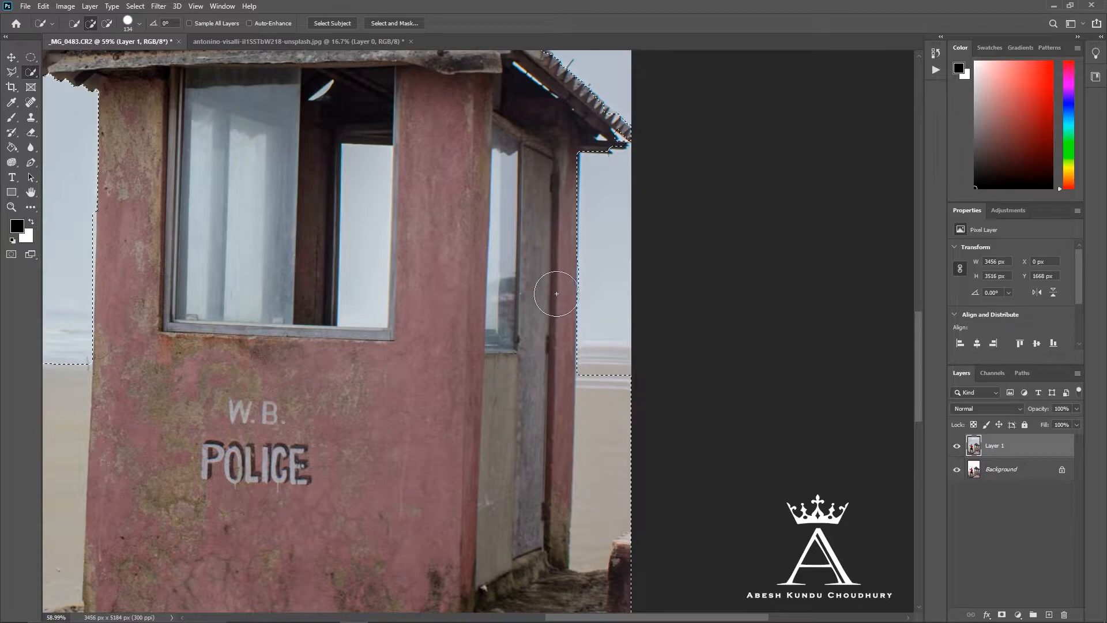
scroll(562, 173, "up", 3)
scroll(443, 127, "up", 3)
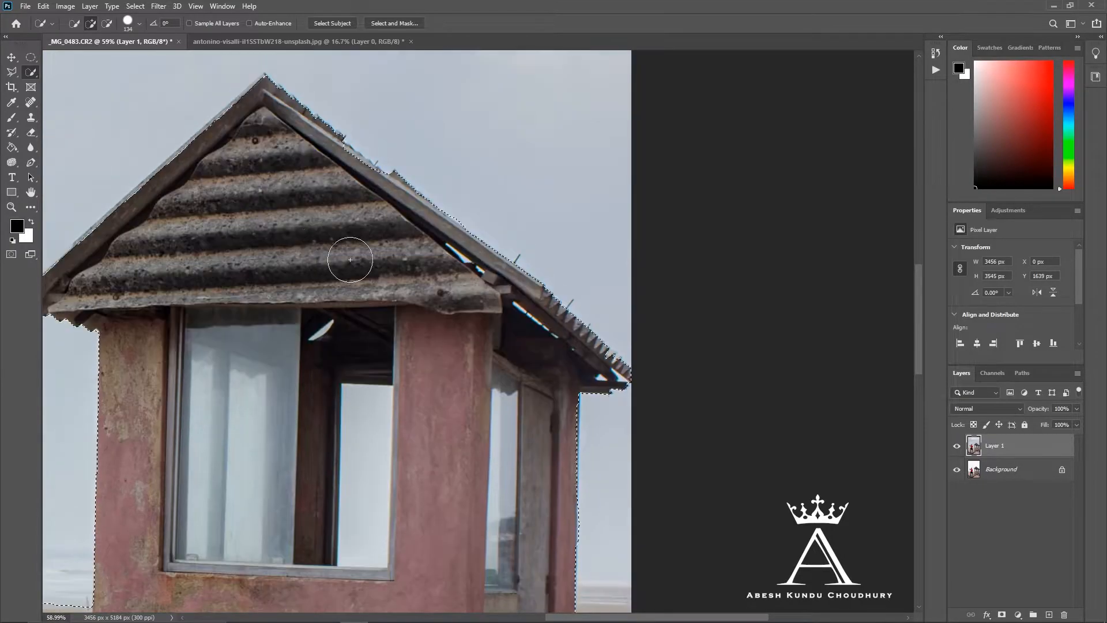
- Exclude the see-through window openings of the hut from the selection and copy the selected area to a new layer
left_click(375, 431, "alt")
left_click(420, 433)
left_click_drag(437, 423, 420, 423)
left_click(507, 465, "alt")
scroll(507, 465, "down", 1)
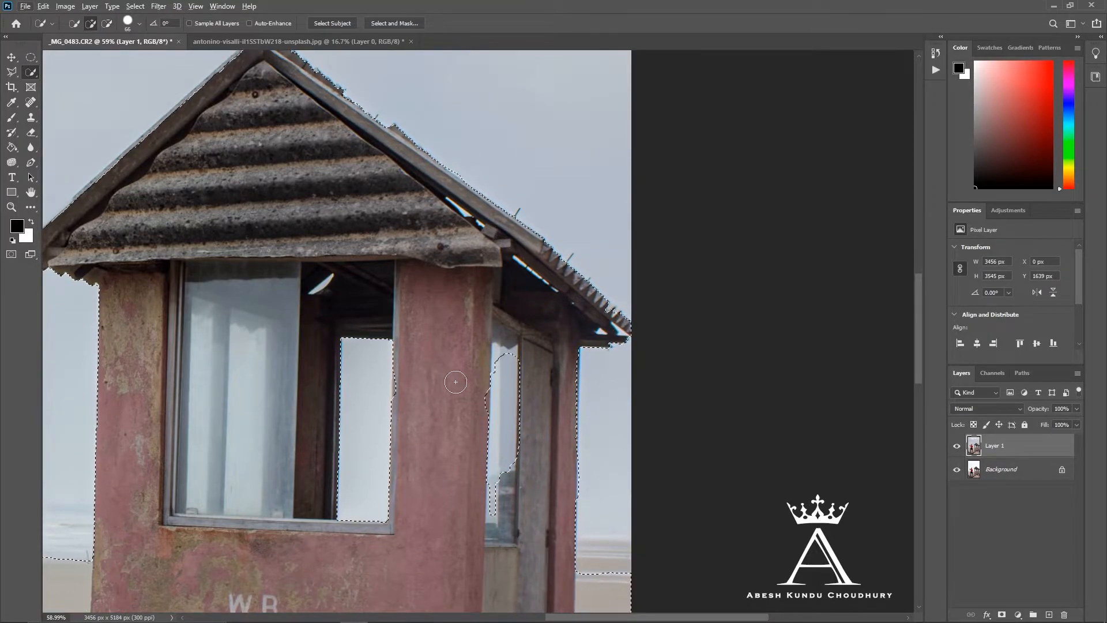
left_click(503, 359)
scroll(274, 368, "down", 5)
key("ctrl+j")
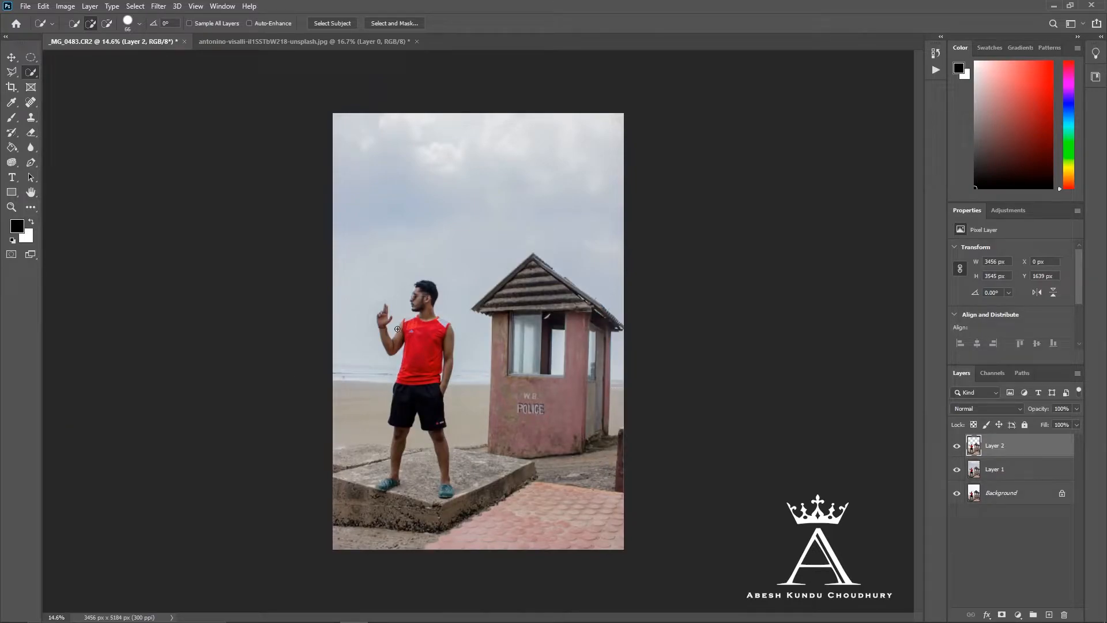
- Bring the cloudy sky layer into the _MG_0483.CR2 document, accepting the profile conversion, and place it below the cutout layer
left_click(245, 41)
left_click_drag(1076, 445, 489, 321)
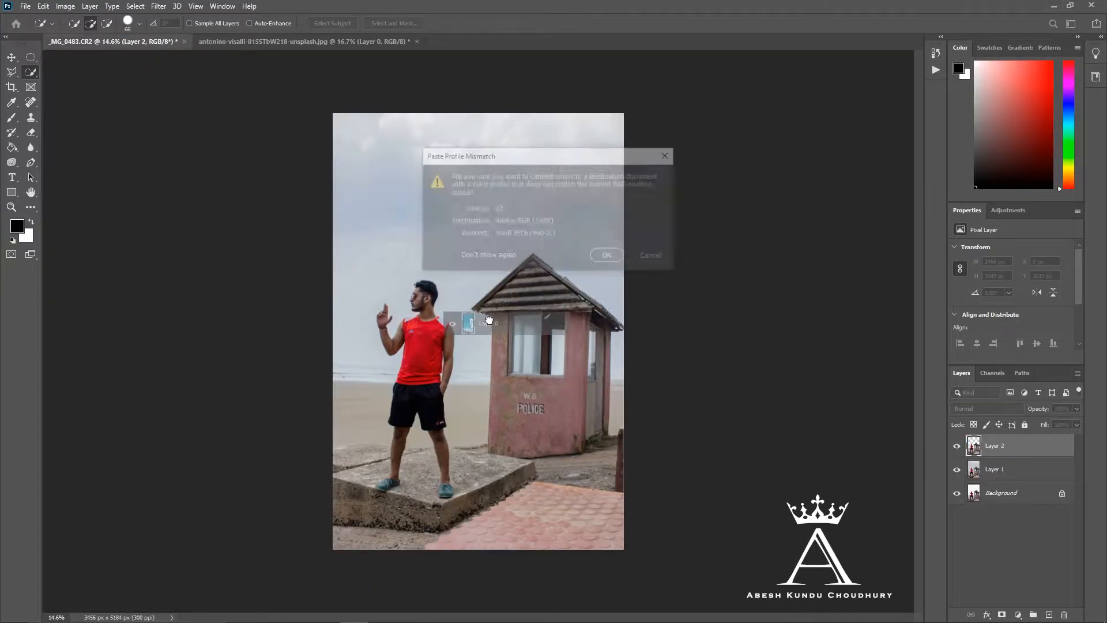
left_click(608, 254)
key("ctrl+bracketleft")
- Transform the sky layer to fill the whole sky behind the man and hut, and lower its opacity to 23%
key("ctrl+t")
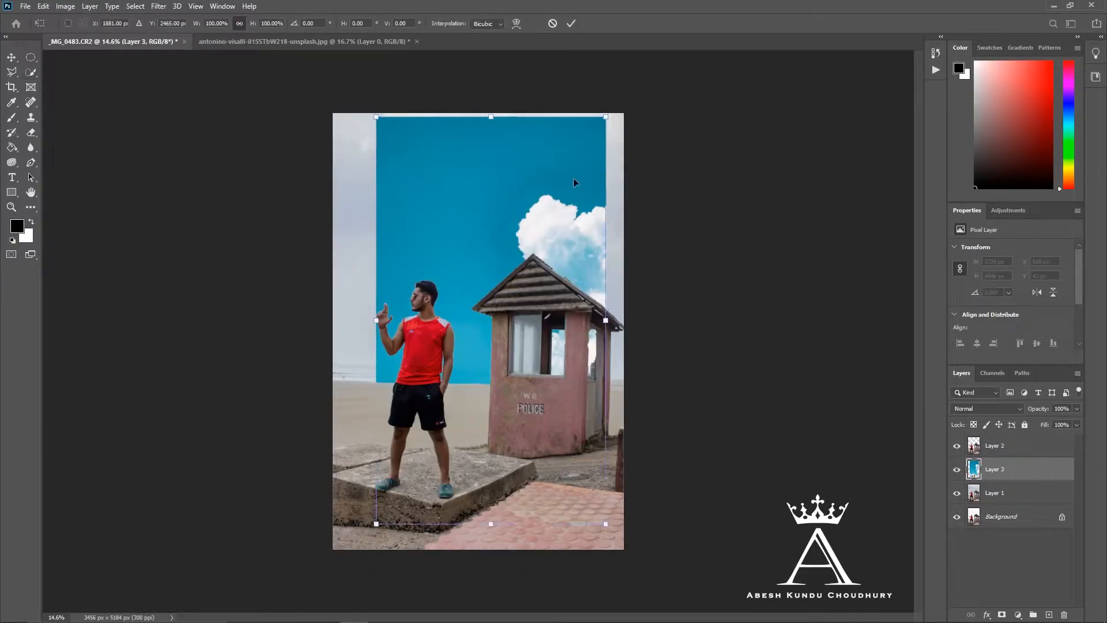
left_click_drag(568, 231, 496, 213)
left_click_drag(534, 303, 624, 304)
left_click_drag(575, 381, 574, 342)
left_click_drag(1039, 408, 998, 410)
mouse_move(781, 116)
left_mouse_down()
mouse_move(767, 123)
mouse_move(796, 178)
mouse_move(786, 128)
left_mouse_up()
left_click_drag(1041, 410, 1037, 411)
left_click_drag(626, 495, 628, 492)
left_click_drag(565, 429, 571, 433)
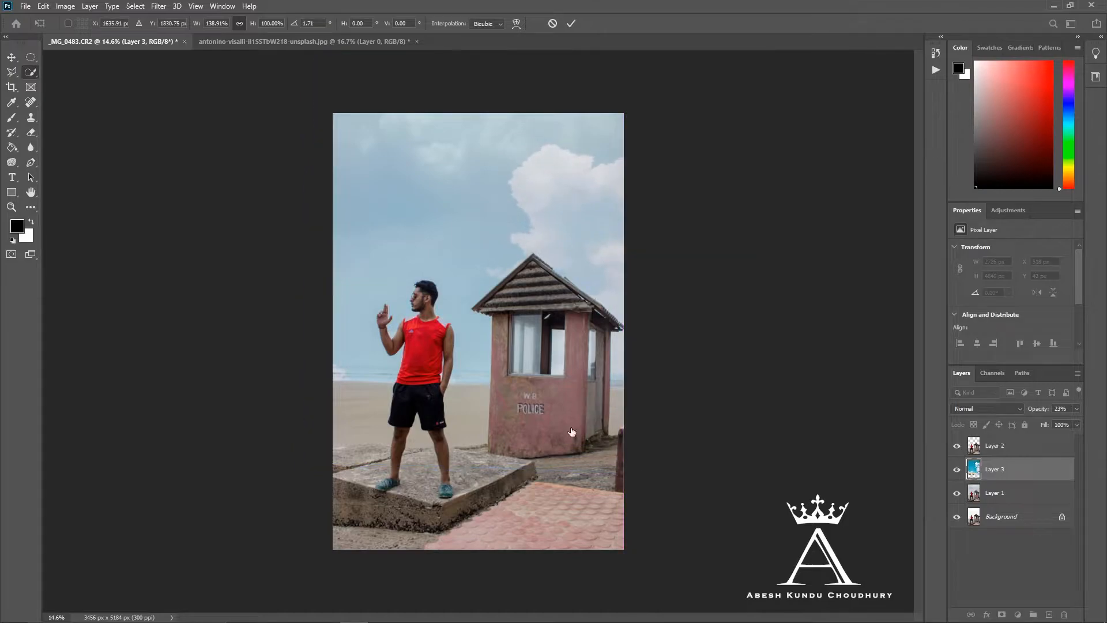
key("Return")
- Examine the cutout edges around the man's hair and the hut, and the overall blend with the new sky
scroll(480, 313, "up", 5)
scroll(479, 313, "up", 4)
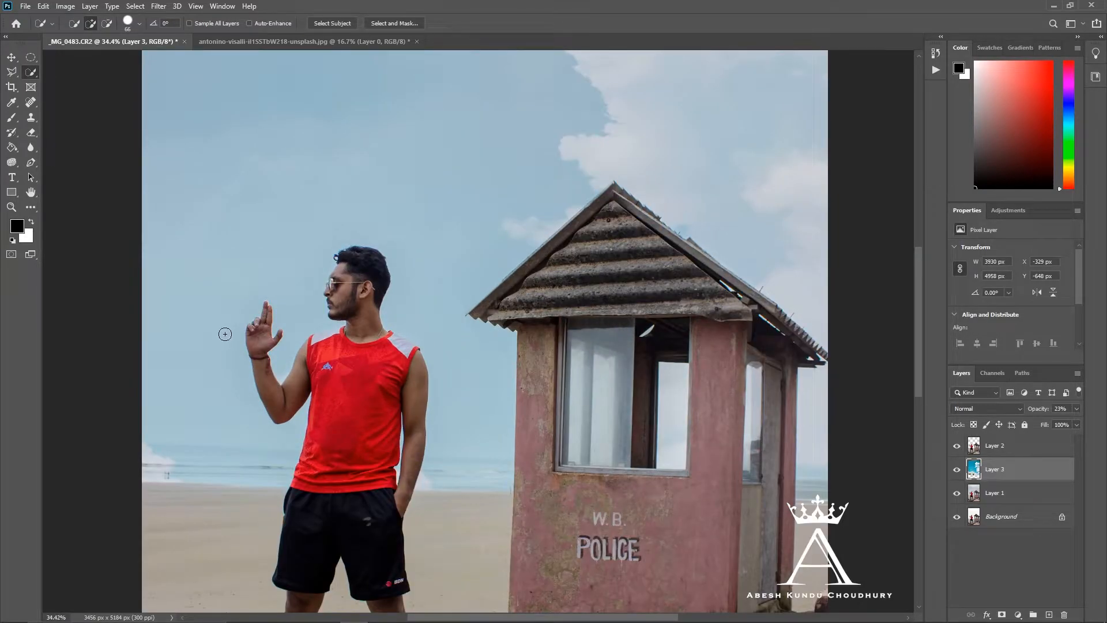
scroll(300, 251, "up", 10)
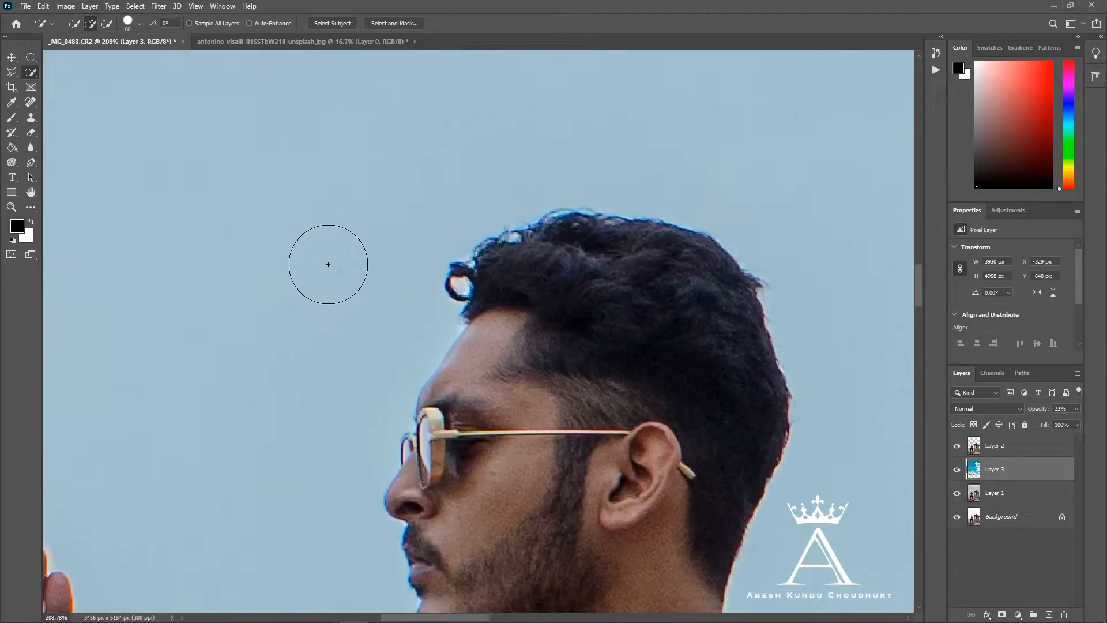
scroll(331, 280, "down", 18)
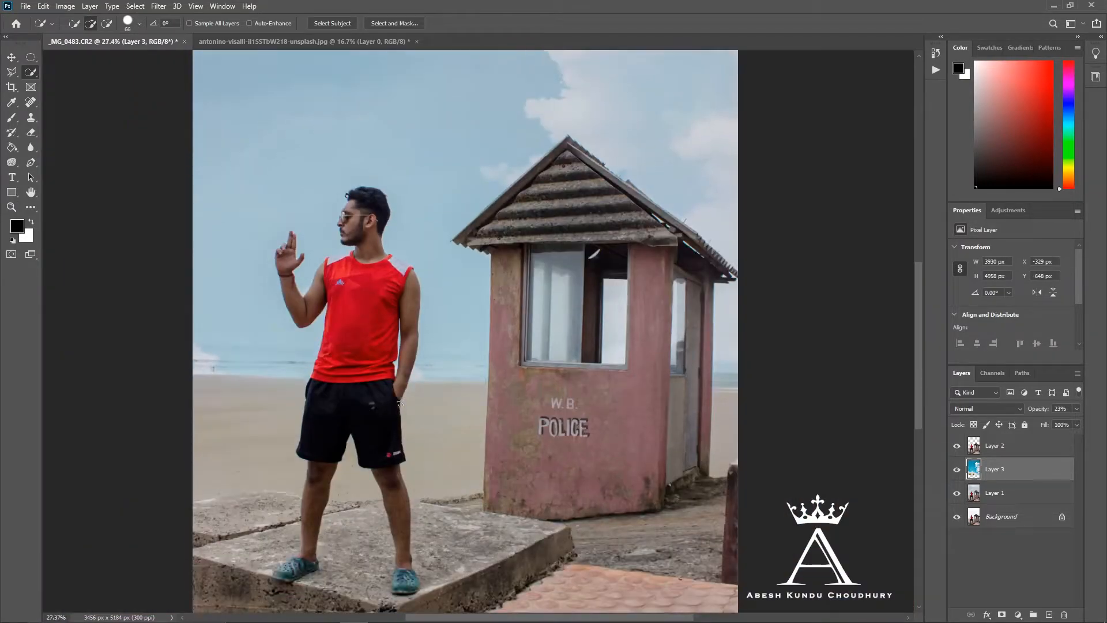
scroll(407, 393, "up", 2)
scroll(515, 327, "down", 3)
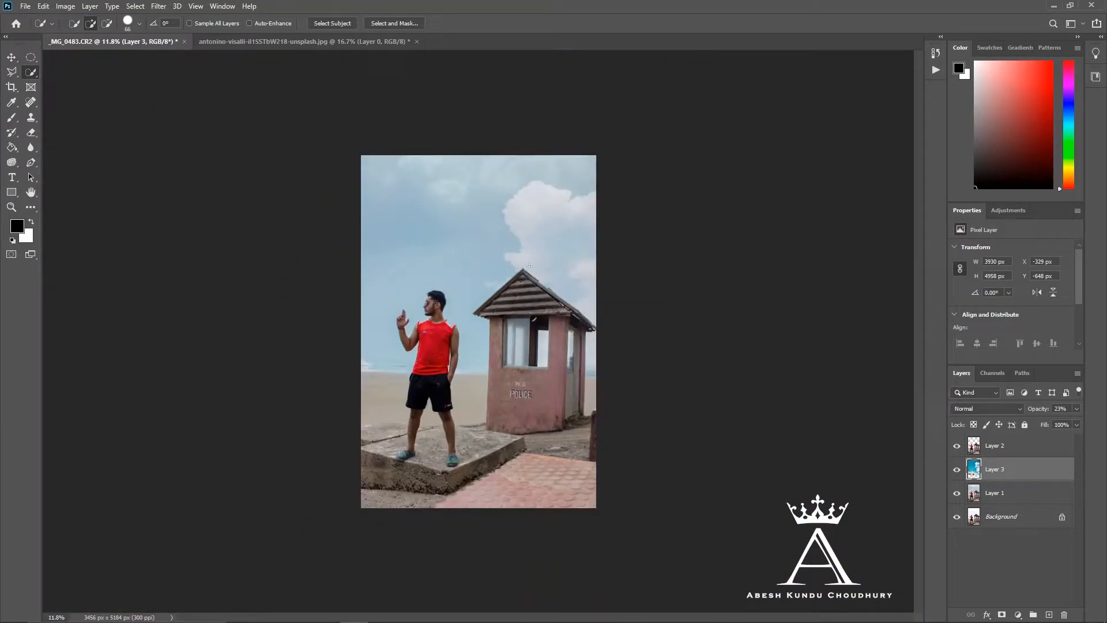
scroll(524, 252, "up", 1)
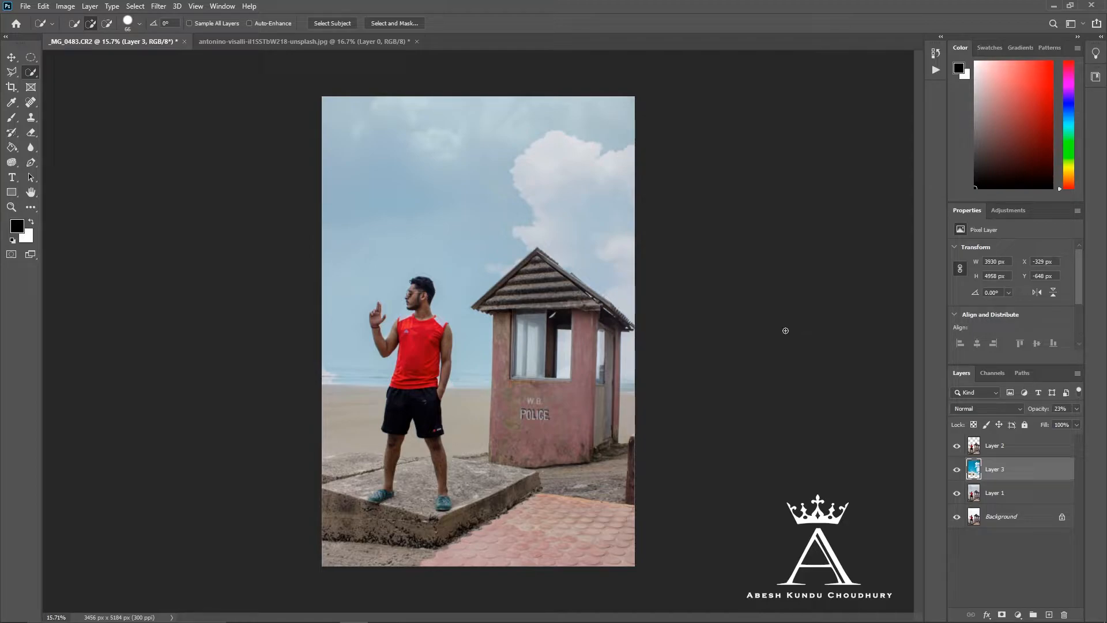
- Stamp all visible layers into a new merged layer above the cutout layer, Layer 2
left_click(1008, 452)
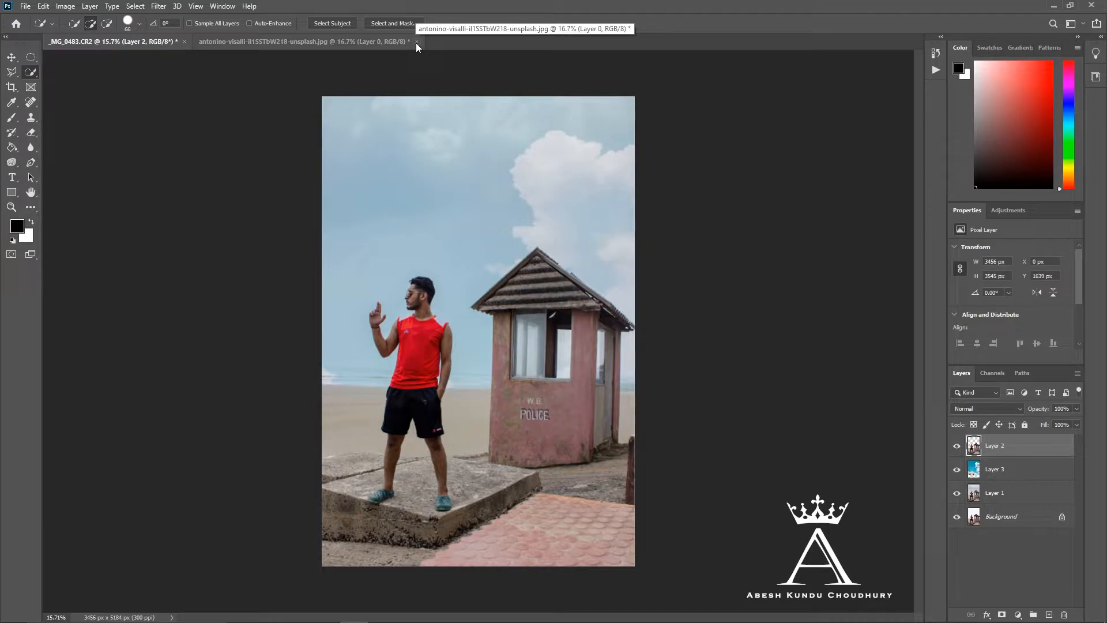
key("ctrl+alt+shift+e")
- Apply the Camera Raw Filter to the merged layer with Vibrance +93 and Saturation -31
left_click(158, 6)
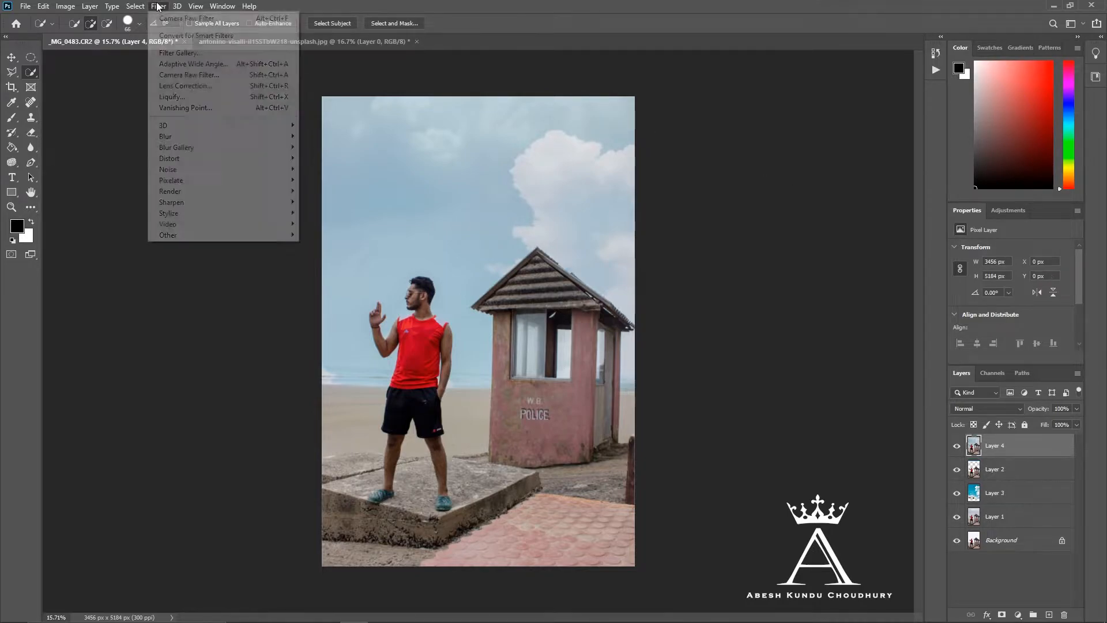
left_click(180, 74)
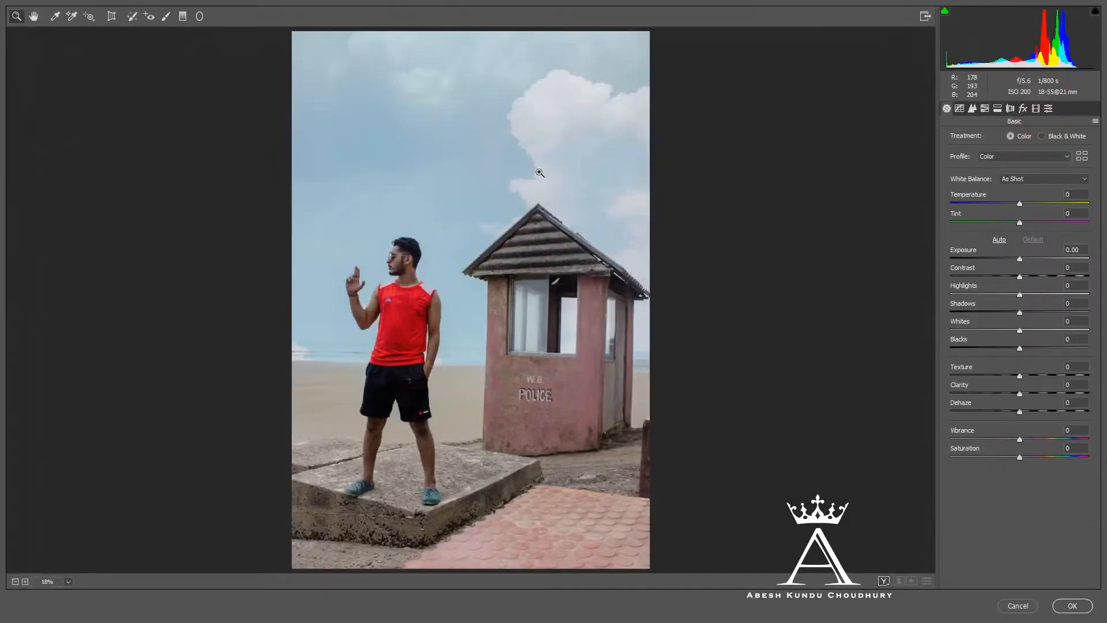
left_click_drag(1020, 439, 1002, 458)
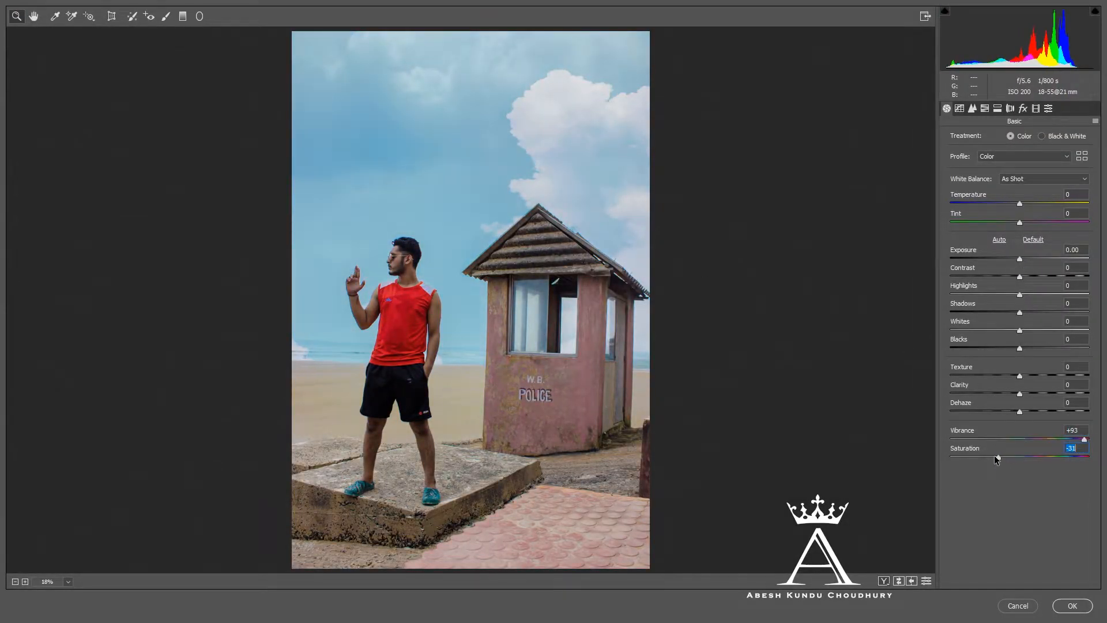
left_click(1073, 605)
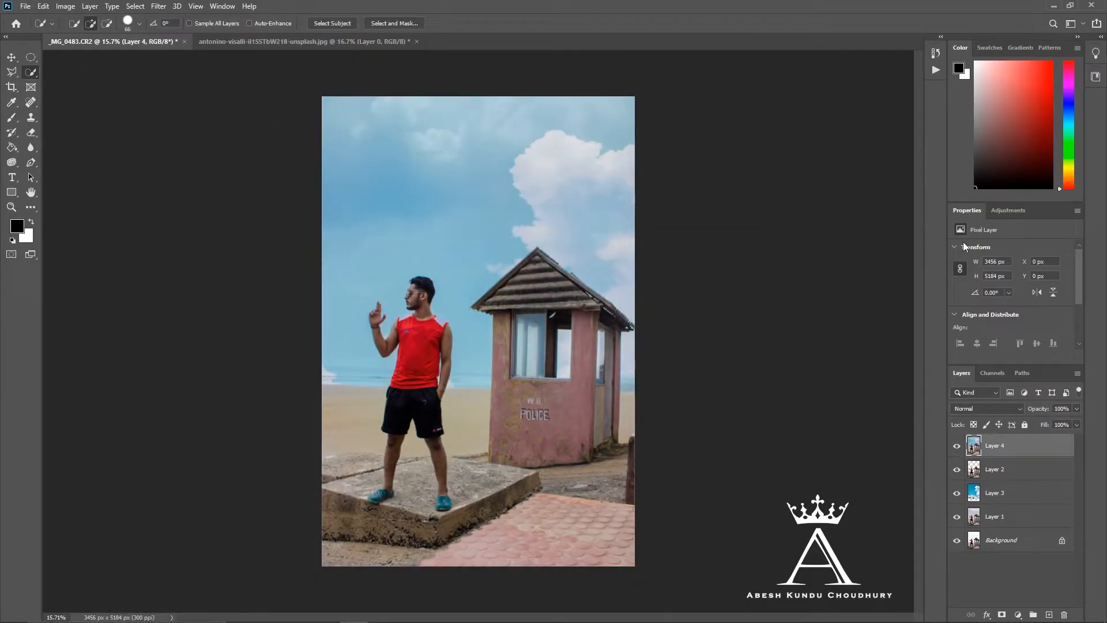
- Add a Hue/Saturation adjustment layer above Layer 4 and adjust the saturation of the Blues range
mouse_move(1040, 410)
left_mouse_down()
mouse_move(985, 400)
mouse_move(1071, 410)
mouse_move(1044, 400)
left_mouse_up()
scroll(1067, 412, "up", 20)
left_click(1018, 615)
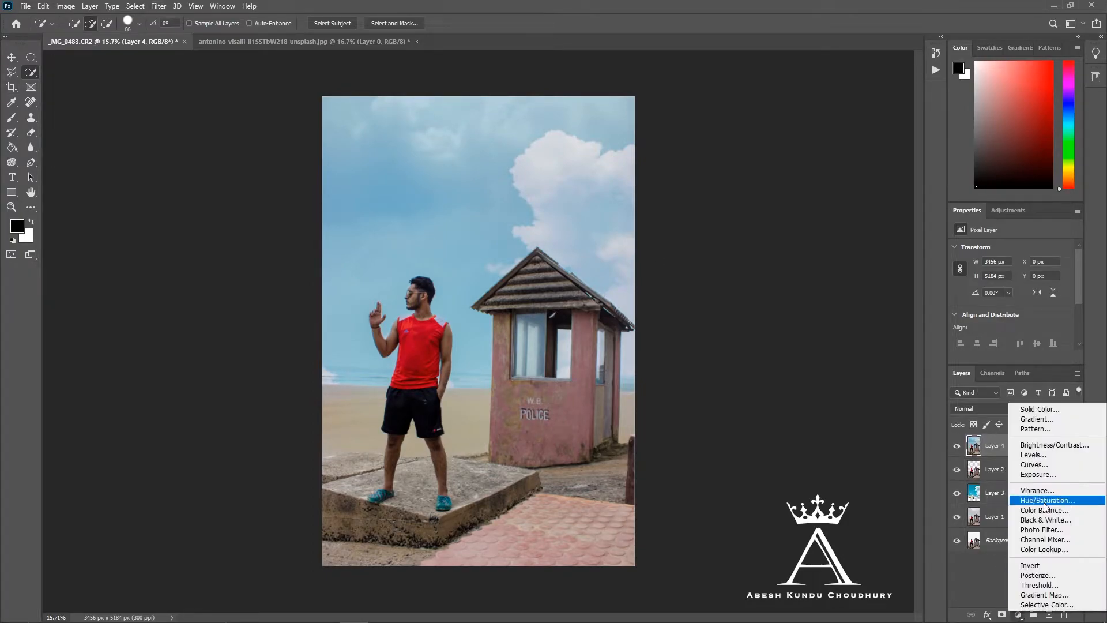
left_click(1033, 515)
left_click(1003, 265)
left_click(1000, 317)
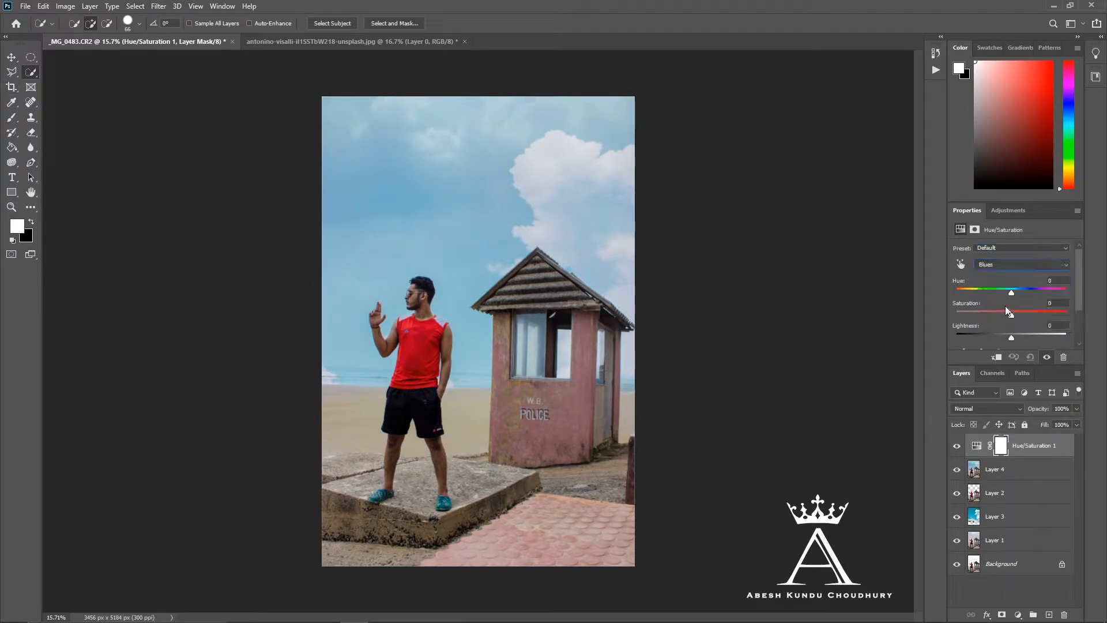
mouse_move(1023, 313)
left_mouse_down()
mouse_move(1056, 331)
mouse_move(1039, 323)
left_mouse_up()
- Stamp the visible layers into a new layer and, in the Camera Raw Filter, set HSL saturation to Aquas +78 and Blues +21
key("ctrl+shift+alt+e")
left_click(158, 7)
left_click(185, 74)
left_click(985, 109)
left_click_drag(1037, 180, 999, 200)
left_click_drag(1019, 238, 1036, 275)
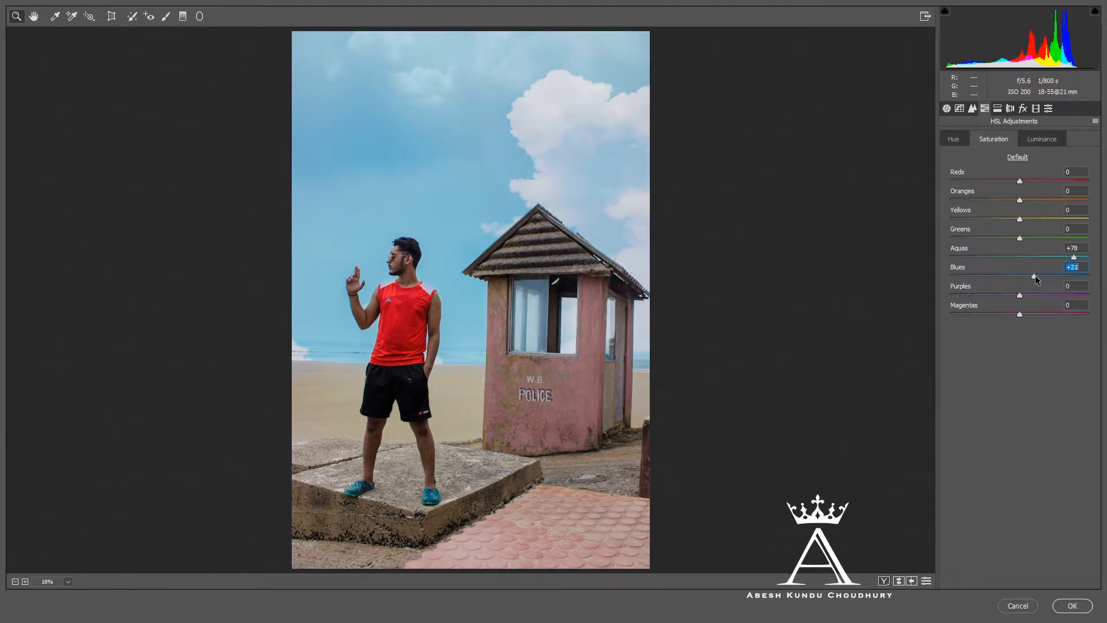
- Add a post-crop vignette with Amount -22 and Feather 65, and apply the Camera Raw Filter
left_click(959, 109)
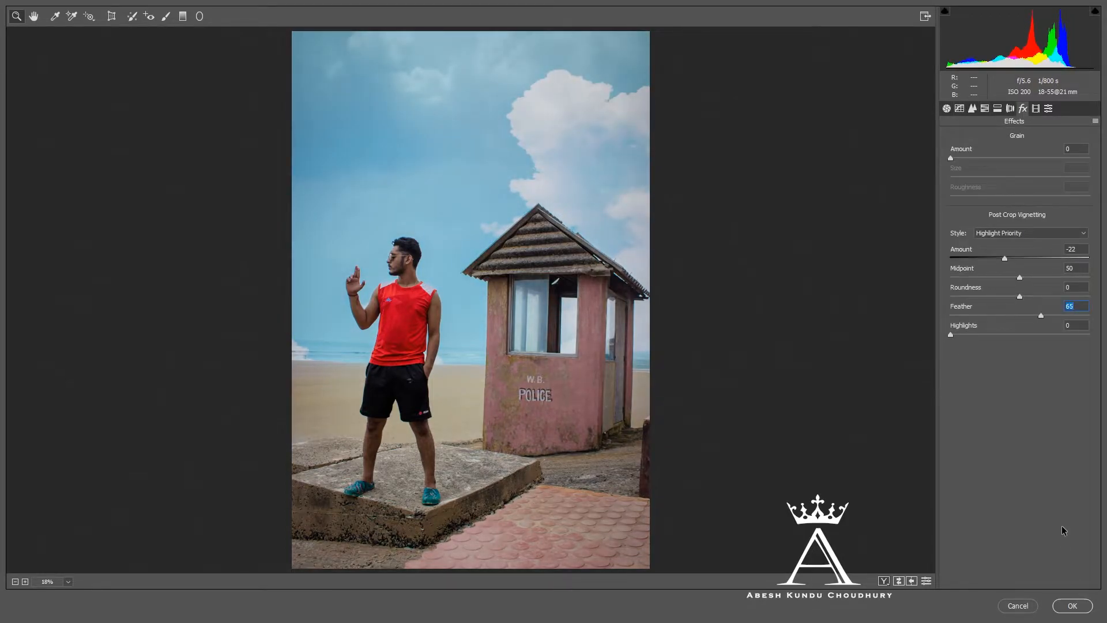
left_click(1072, 606)
- Remove the "W.B." and "POLICE" lettering from the hut's front wall with the Spot Healing Brush
scroll(518, 414, "up", 5)
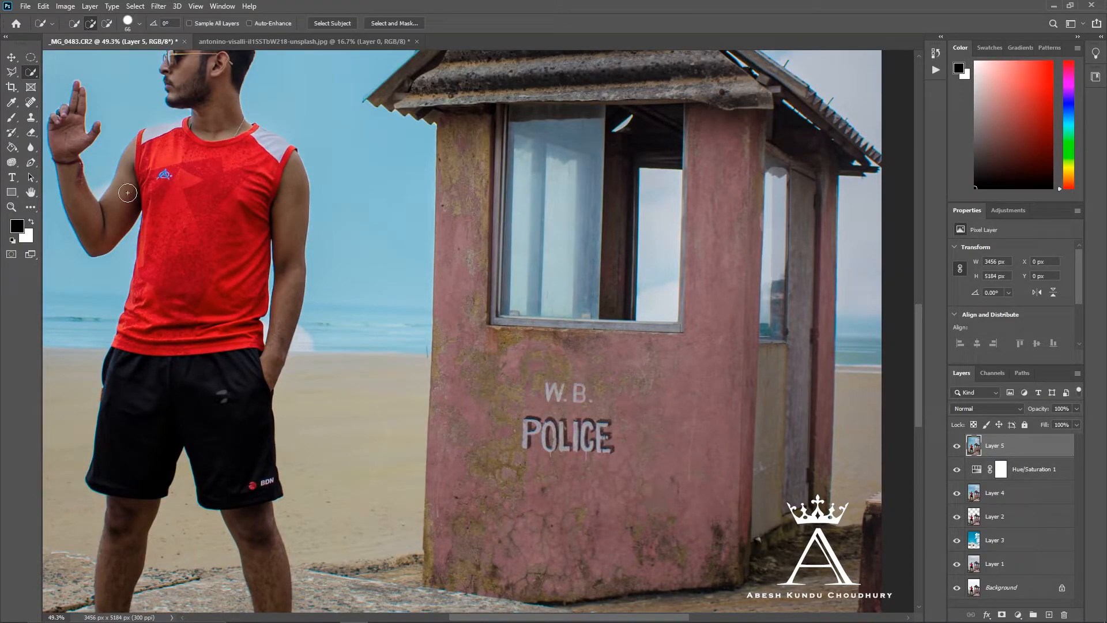
left_click(32, 102)
left_click_drag(553, 392, 573, 388)
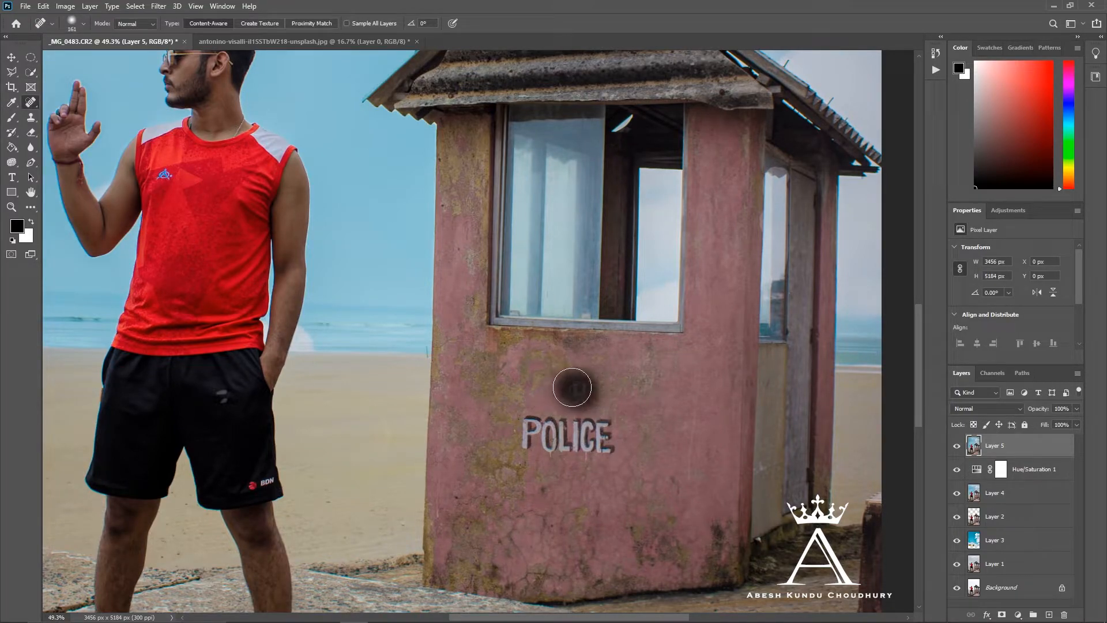
mouse_move(616, 437)
left_mouse_down()
mouse_move(594, 428)
mouse_move(562, 429)
mouse_move(551, 446)
mouse_move(564, 434)
mouse_move(534, 424)
mouse_move(527, 450)
mouse_move(592, 442)
left_mouse_up()
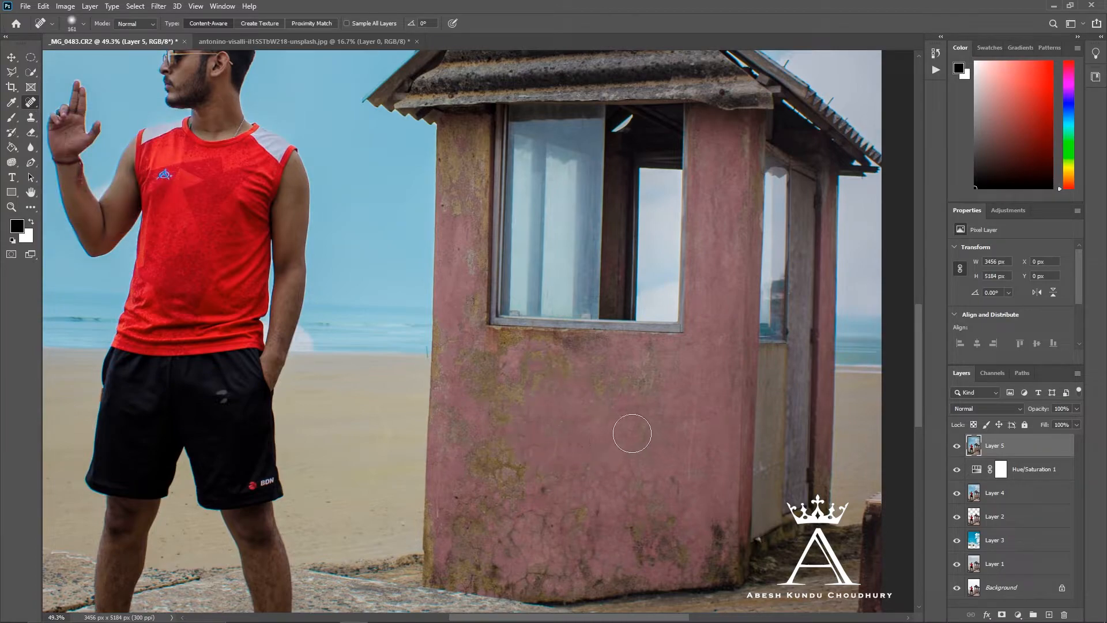
- Heal the moss stains and blemishes on the hut's front wall and beside the window
left_click(558, 381)
mouse_move(522, 467)
left_mouse_down()
mouse_move(505, 461)
mouse_move(519, 491)
left_mouse_up()
mouse_move(487, 457)
left_mouse_down()
mouse_move(507, 507)
mouse_move(548, 493)
left_mouse_up()
mouse_move(486, 511)
left_mouse_down()
mouse_move(548, 534)
mouse_move(521, 510)
mouse_move(561, 546)
mouse_move(577, 508)
left_mouse_up()
mouse_move(512, 366)
left_mouse_down()
mouse_move(485, 402)
mouse_move(514, 416)
left_mouse_up()
left_click_drag(473, 343, 466, 353)
mouse_move(457, 137)
left_mouse_down()
mouse_move(457, 164)
mouse_move(468, 135)
left_mouse_up()
- Use the Clone Stamp to cover the mossy stains just beneath the hut window with clean pink wall
scroll(474, 507, "down", 5)
scroll(675, 323, "up", 5)
right_click(29, 105)
left_click(27, 116)
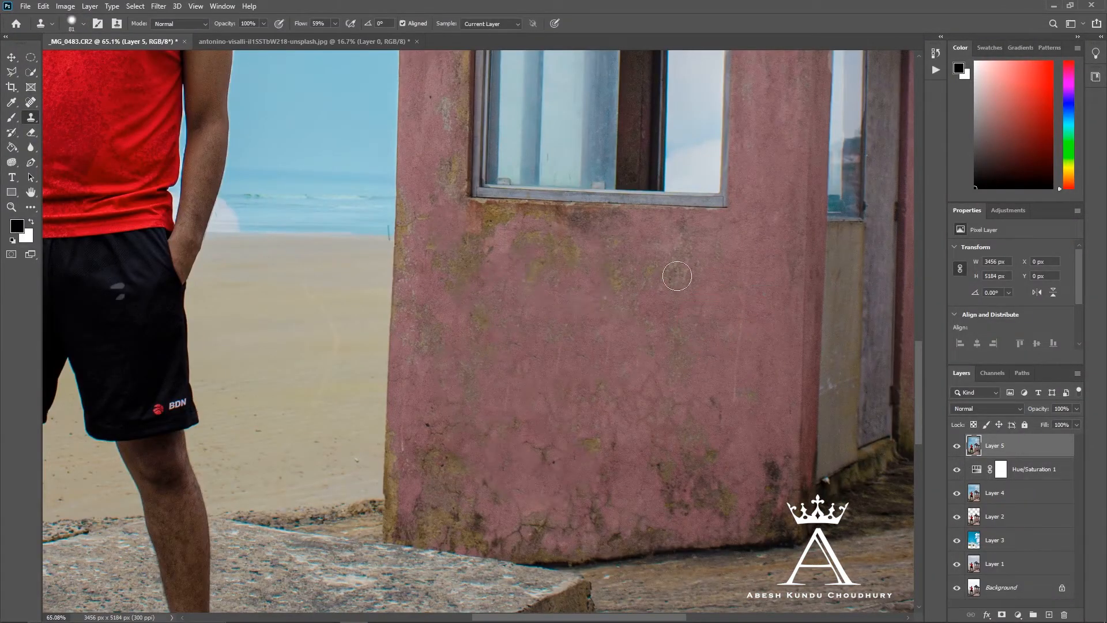
left_click(764, 265, "alt")
left_click_drag(712, 259, 498, 233)
left_click(732, 299, "alt")
left_click(762, 253, "alt")
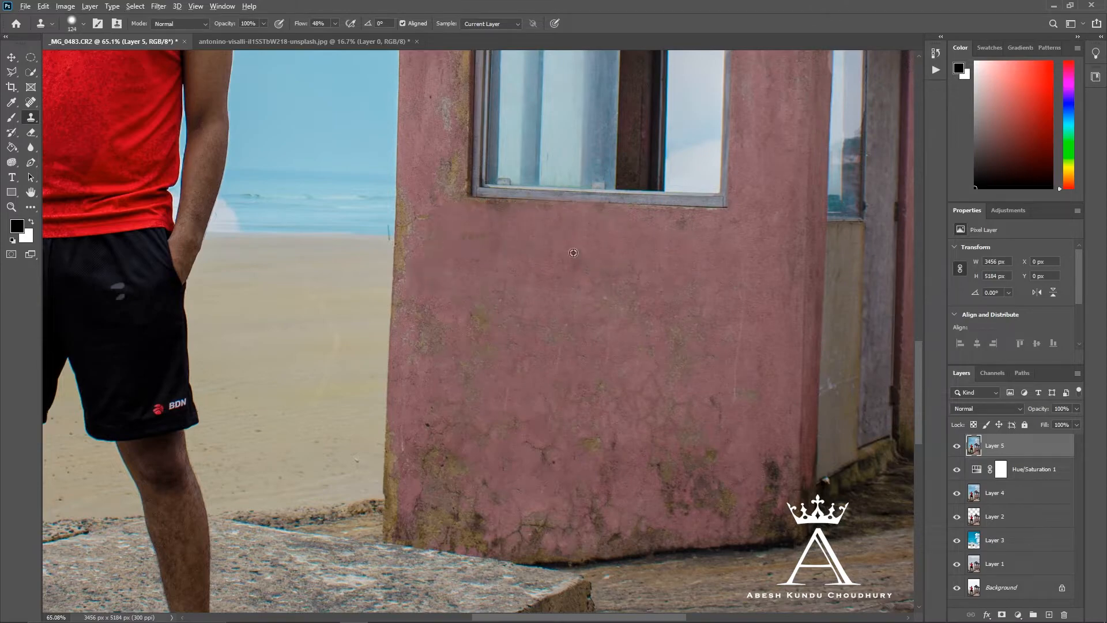
- Clone clean wall texture over the cracks and stains across the middle of the hut's front wall
left_click_drag(710, 432, 623, 478)
left_click_drag(537, 381, 532, 381)
left_click(688, 389, "alt")
left_click_drag(577, 423, 536, 431)
left_click(687, 387, "alt")
left_click_drag(442, 331, 430, 337)
mouse_move(415, 472)
left_mouse_down()
mouse_move(483, 473)
mouse_move(392, 469)
mouse_move(413, 467)
left_mouse_up()
key("ctrl+z")
left_click(694, 289, "alt")
key("ctrl+z")
- Clone clean pink wall along the lower left edge and the bottom edge of the hut's front wall
right_click(440, 440, "alt")
mouse_move(390, 428)
left_mouse_down()
mouse_move(392, 525)
mouse_move(440, 547)
left_mouse_up()
key("ctrl+z")
mouse_move(393, 476)
left_mouse_down()
mouse_move(393, 532)
mouse_move(452, 546)
mouse_move(799, 532)
left_mouse_up()
left_click(537, 316, "alt")
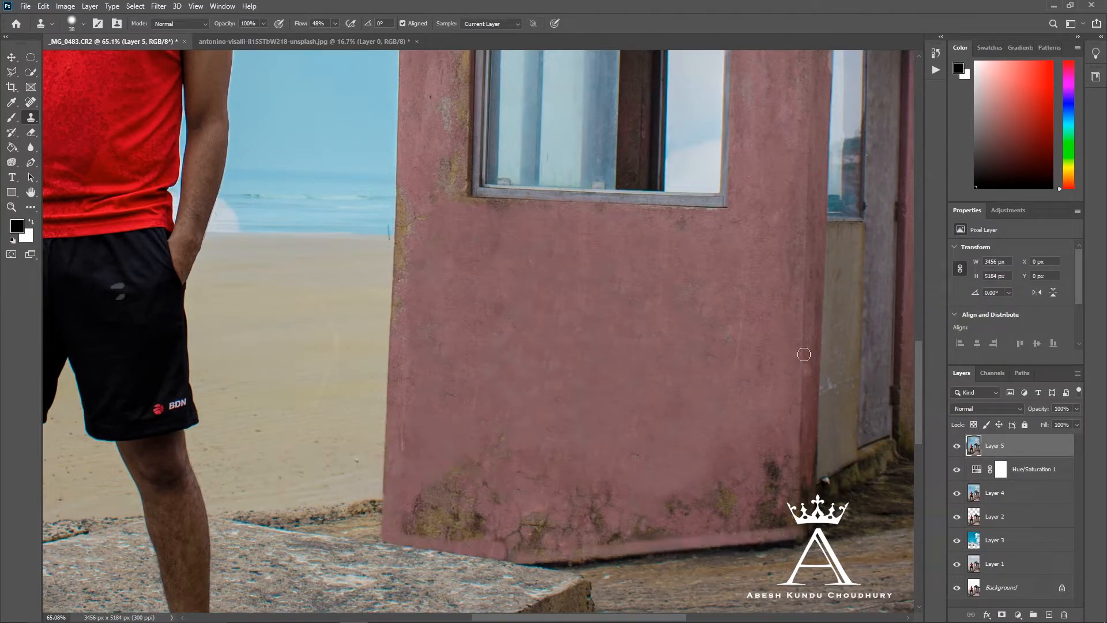
left_click(803, 378, "alt")
left_click_drag(776, 455, 791, 519)
right_click(663, 418, "alt")
mouse_move(741, 491)
left_mouse_down()
mouse_move(531, 515)
mouse_move(452, 502)
left_mouse_up()
key("ctrl+z")
- Clone clean wall texture over the stained strip of wall between the hut's left edge and the window
key("ctrl+z")
- Clone clean wall texture over the remaining moss and cracks in the lower part of the hut's front wall
right_click(700, 287, "alt")
left_click(681, 283, "alt")
mouse_move(759, 481)
left_mouse_down()
mouse_move(620, 529)
mouse_move(548, 507)
left_mouse_up()
left_click(647, 330, "alt")
mouse_move(476, 469)
left_mouse_down()
mouse_move(422, 513)
mouse_move(531, 537)
left_mouse_up()
left_click_drag(754, 512, 761, 438)
left_click_drag(412, 206, 413, 281)
scroll(429, 306, "up", 3)
left_click_drag(456, 101, 446, 378)
- Try to clone clean wall texture over the hut column to the right of the front window
key("ctrl+z")
left_click(613, 425, "alt")
mouse_move(439, 317)
left_mouse_down()
mouse_move(447, 370)
mouse_move(452, 305)
mouse_move(417, 109)
mouse_move(419, 296)
mouse_move(440, 237)
mouse_move(441, 118)
left_mouse_up()
left_click(676, 511, "alt")
left_click_drag(754, 96, 794, 306)
key("ctrl+z")
left_click(596, 492, "alt")
mouse_move(800, 109)
left_mouse_down()
mouse_move(771, 148)
mouse_move(752, 331)
left_mouse_up()
left_click_drag(766, 123, 792, 110)
key("ctrl+0")
scroll(593, 338, "up", 10)
key("ctrl+z")
key("ctrl+z")
key("ctrl+z")
- Set the Clone Stamp flow to 1% and softly retouch the hut column to the right of the front window
left_click_drag(300, 24, 272, 24)
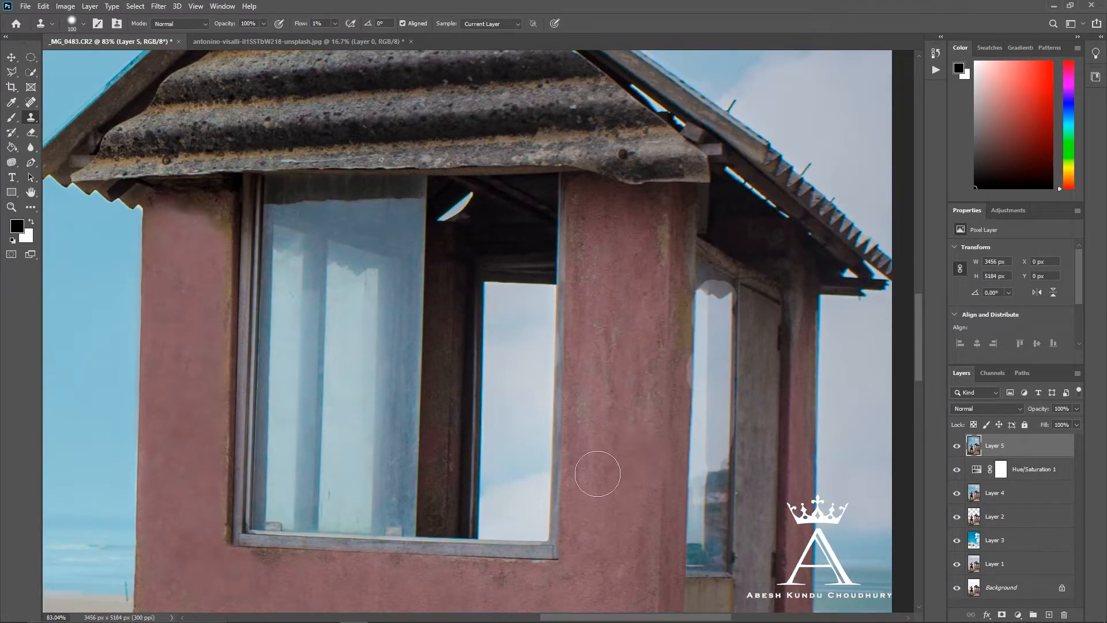
scroll(599, 408, "down", 2)
mouse_move(643, 300)
left_mouse_down()
mouse_move(653, 143)
mouse_move(640, 136)
left_mouse_up()
mouse_move(639, 155)
left_mouse_down("alt")
mouse_move(626, 155)
mouse_move(648, 154)
left_mouse_up("alt")
left_click_drag(581, 120, 579, 126)
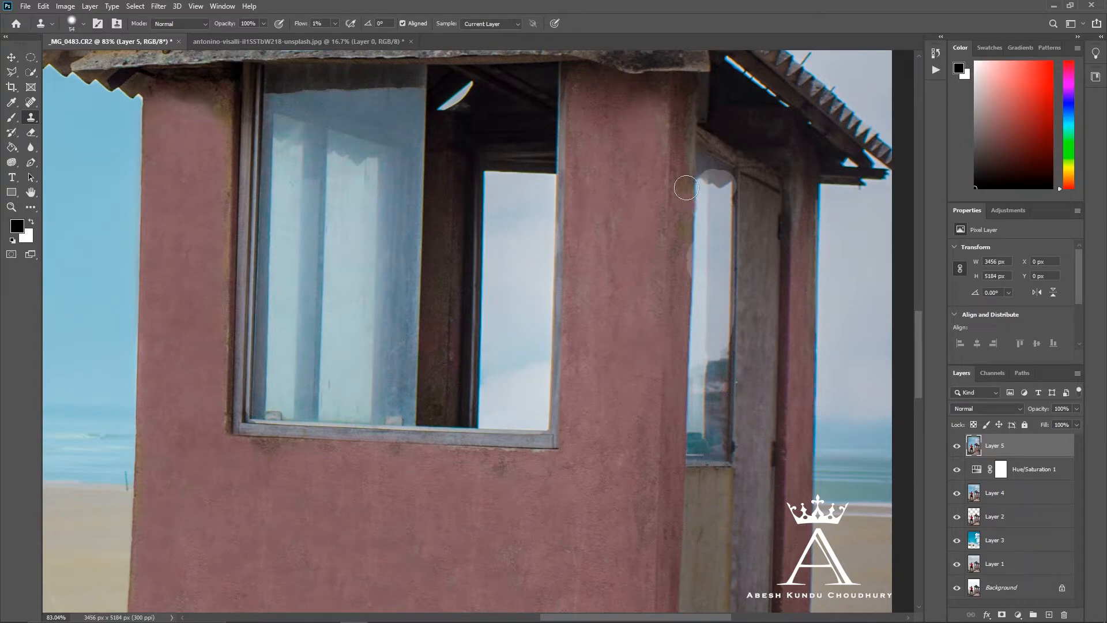
- Reduce the Clone Stamp brush size to 23 and check the retouched hut wall up close and as a whole
key("ctrl+0")
scroll(399, 287, "up", 10)
key("bracketleft")
key("bracketleft")
key("bracketleft")
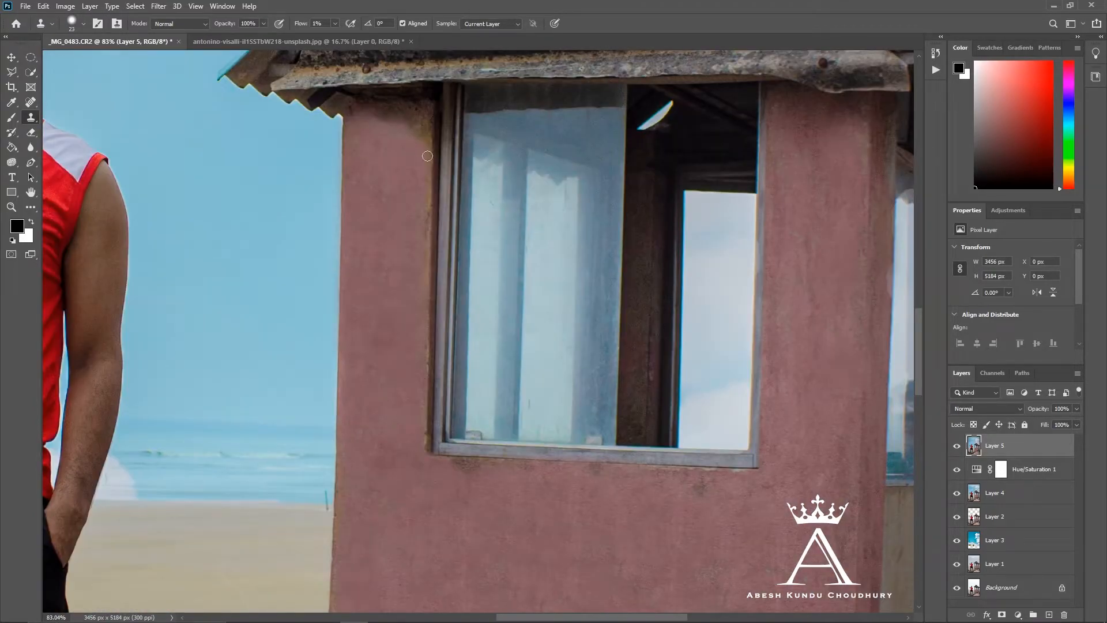
key("ctrl+0")
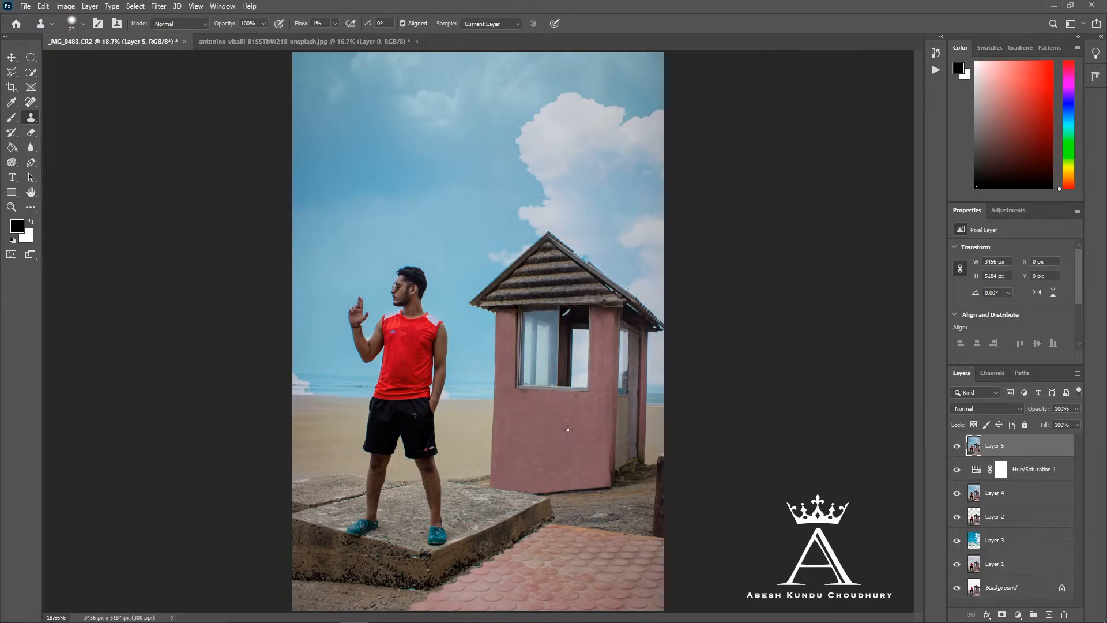
scroll(569, 429, "up", 3)
scroll(555, 429, "down", 4)
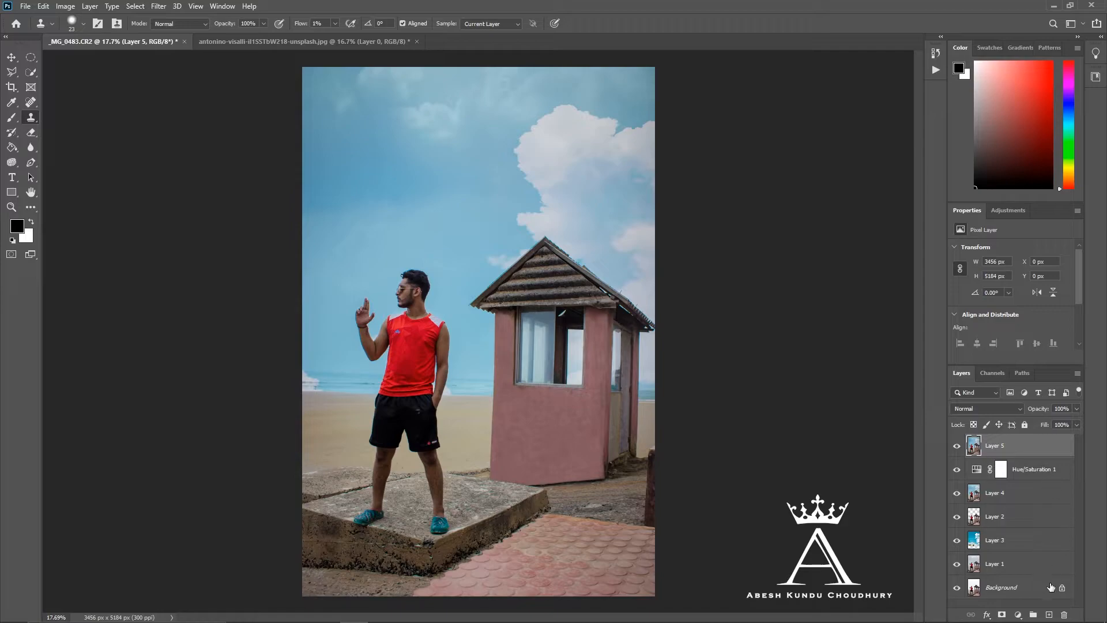
- Create a new layer and add the black text "El Magnifico" in 60 pt Southern Aire on the hut's front wall
left_click(1049, 615)
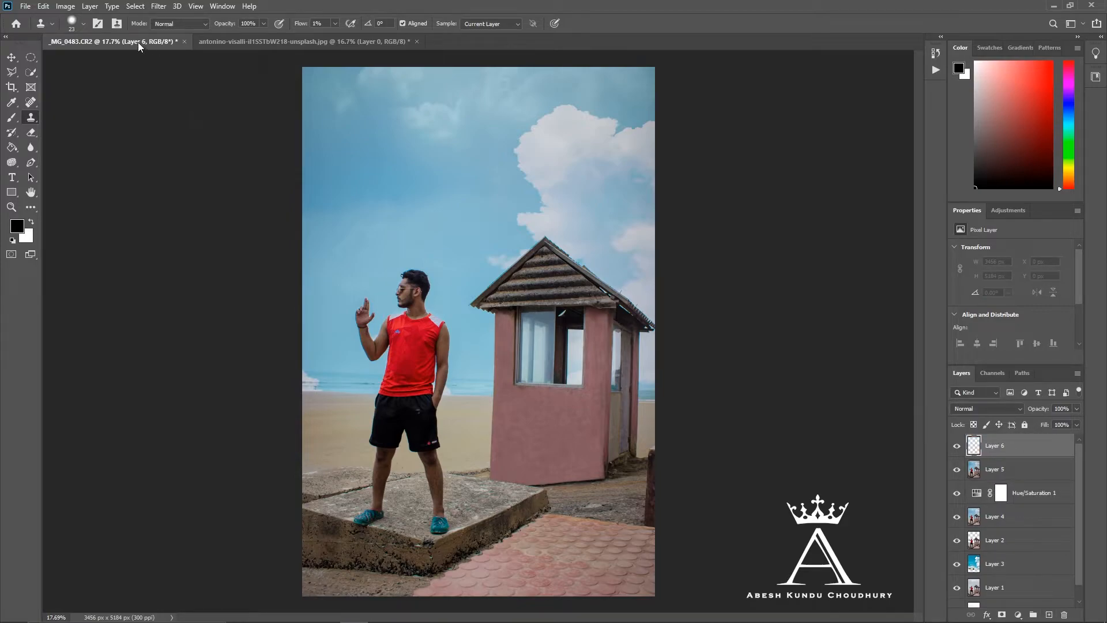
left_click(204, 24)
left_click(110, 47)
left_click(11, 177)
left_click(514, 409)
type("El Magnifico")
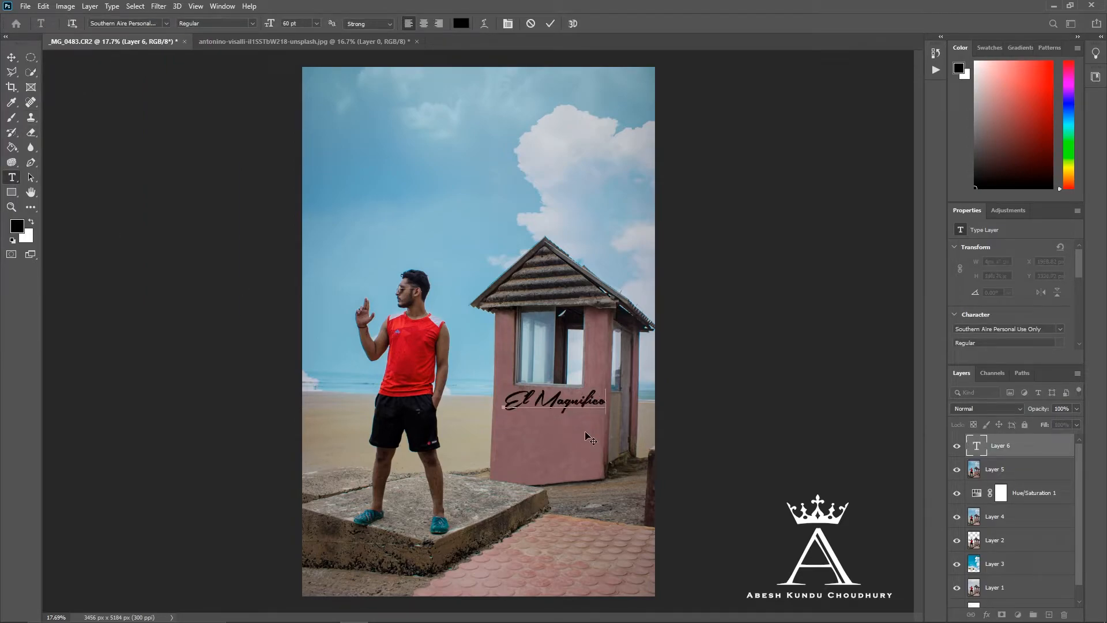
key("ctrl+Return")
- Transform the "El Magnifico" text to fit the wall below the window and rasterize it by merging it with a new blank layer
key("ctrl+t")
mouse_move(607, 388)
left_mouse_down()
mouse_move(575, 415)
mouse_move(595, 388)
left_mouse_up()
left_click_drag(569, 422, 602, 395)
key("Return")
left_click(1049, 615)
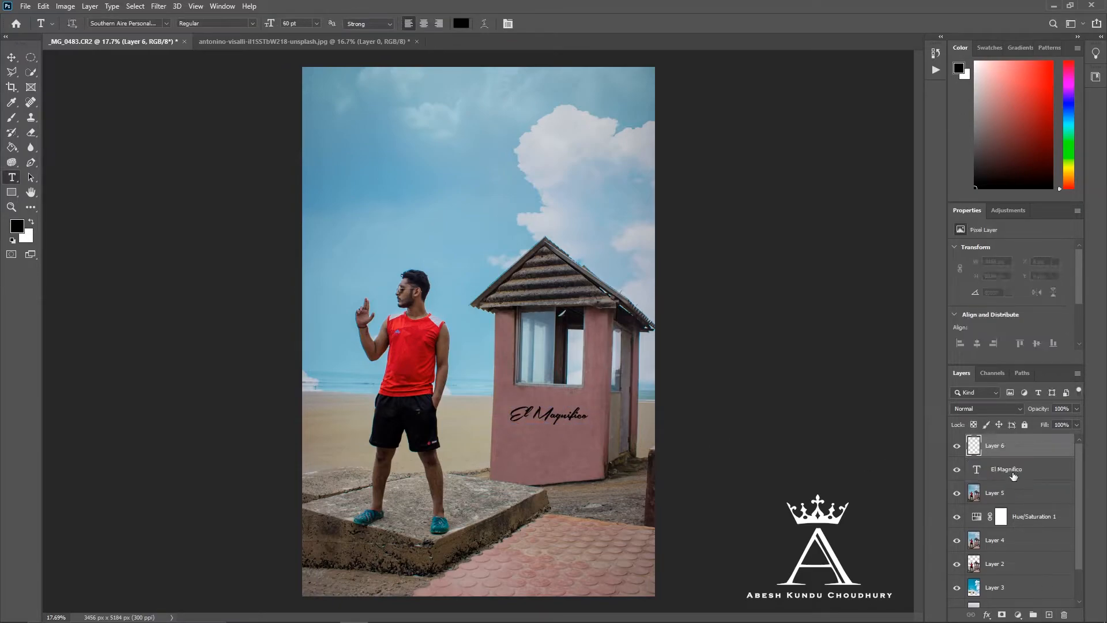
key("ctrl+e")
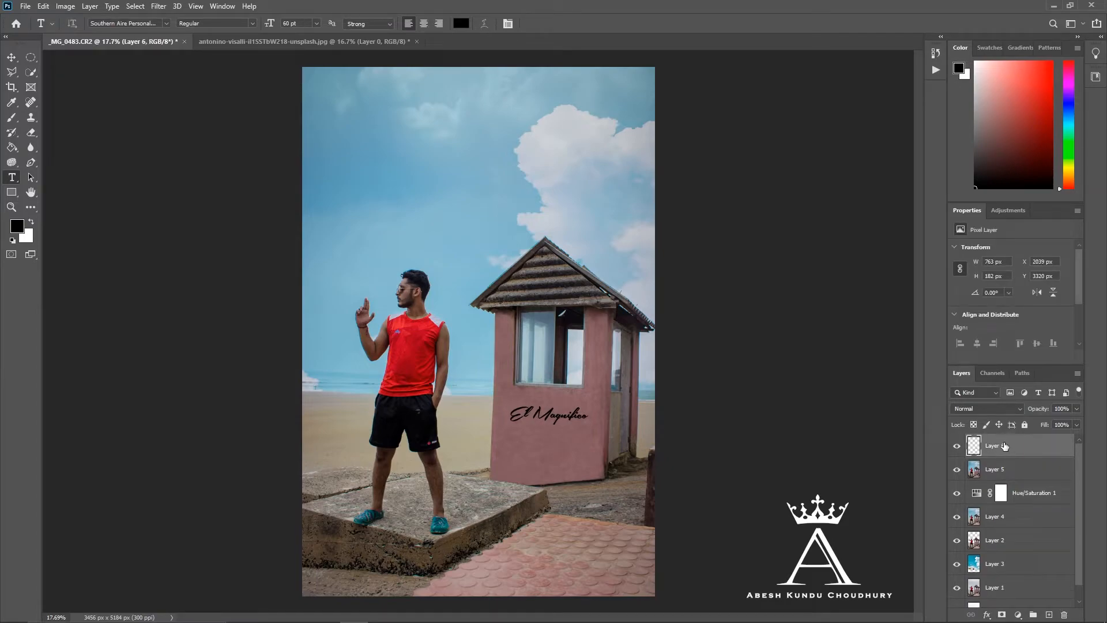
- Apply a Perspective transform to the lettering, slanting it about 3.02° vertically and raising it slightly on the wall
key("ctrl+t")
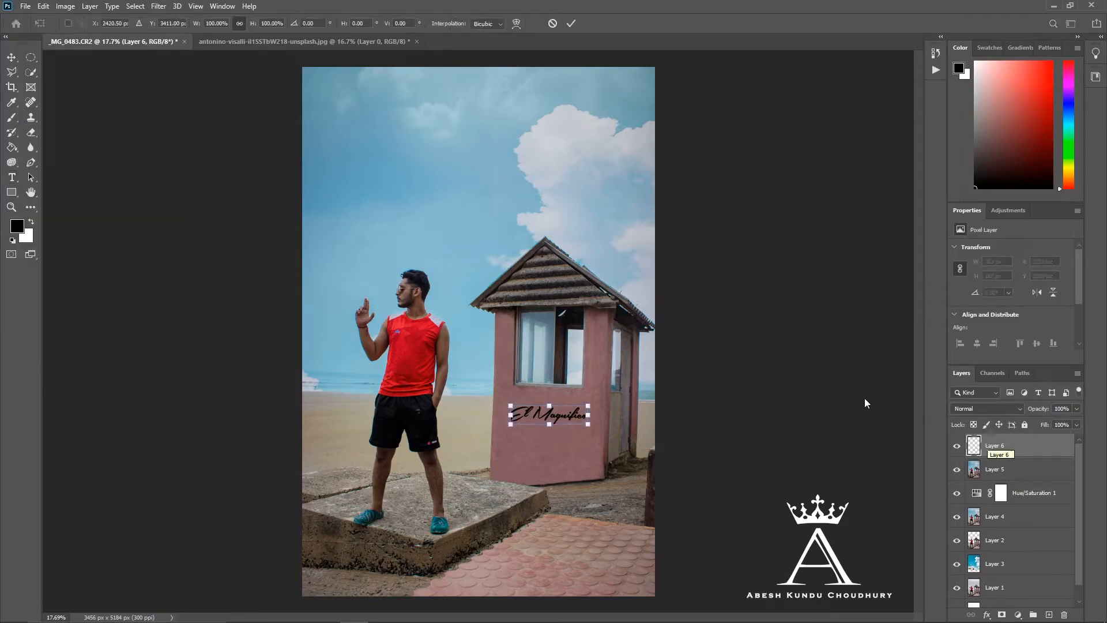
right_click(527, 416)
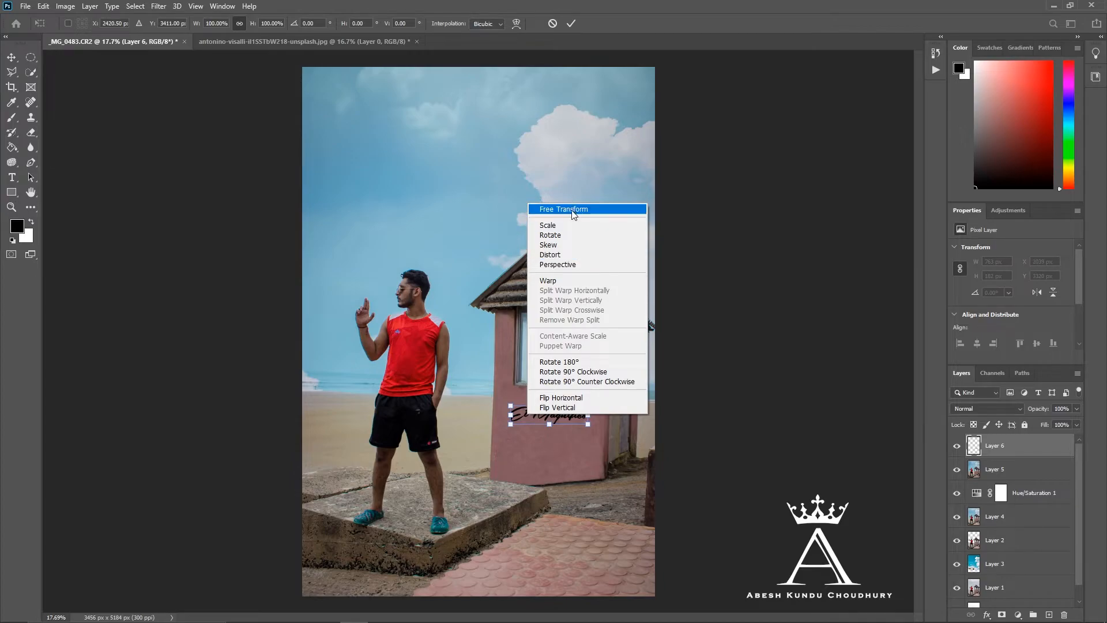
left_click(563, 265)
scroll(594, 377, "up", 5)
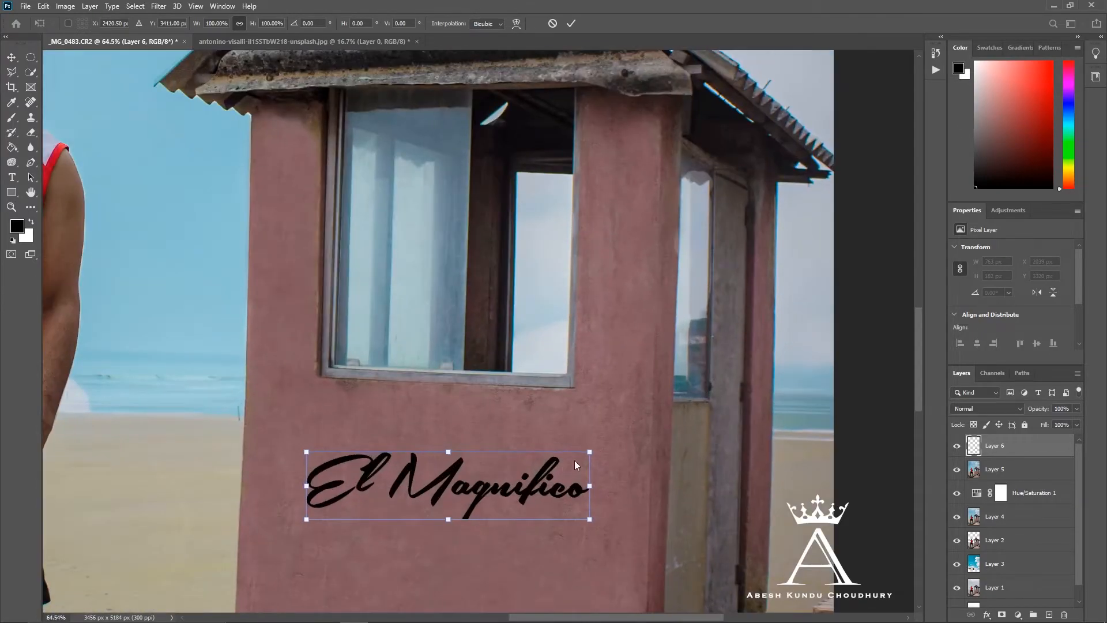
left_click_drag(589, 487, 558, 468)
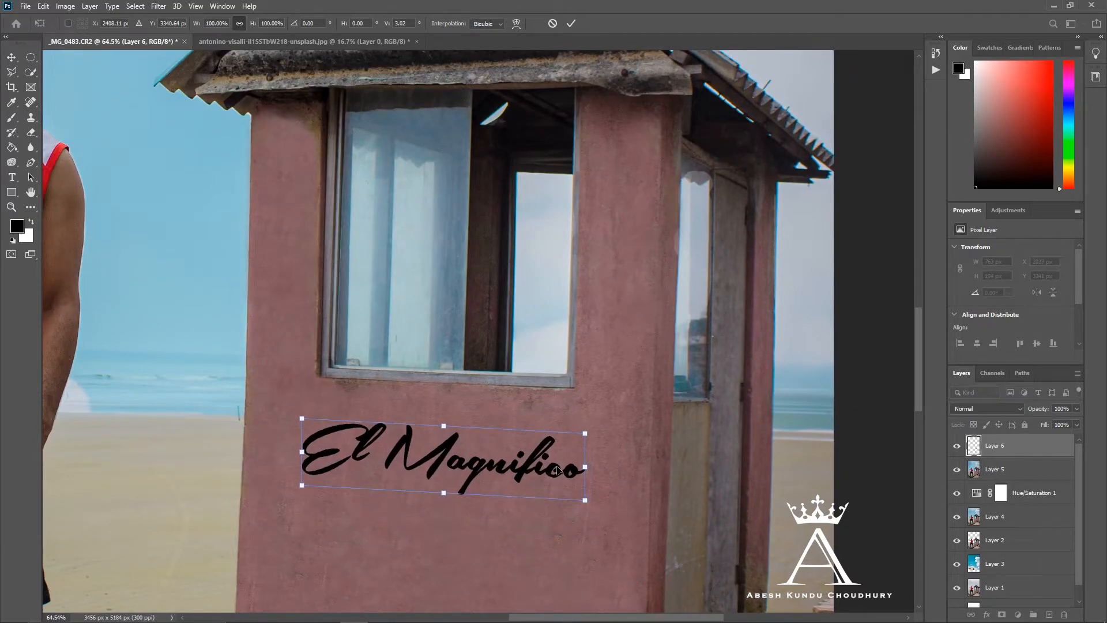
mouse_move(443, 426)
left_mouse_down()
mouse_move(449, 415)
mouse_move(450, 434)
left_mouse_up()
key("Return")
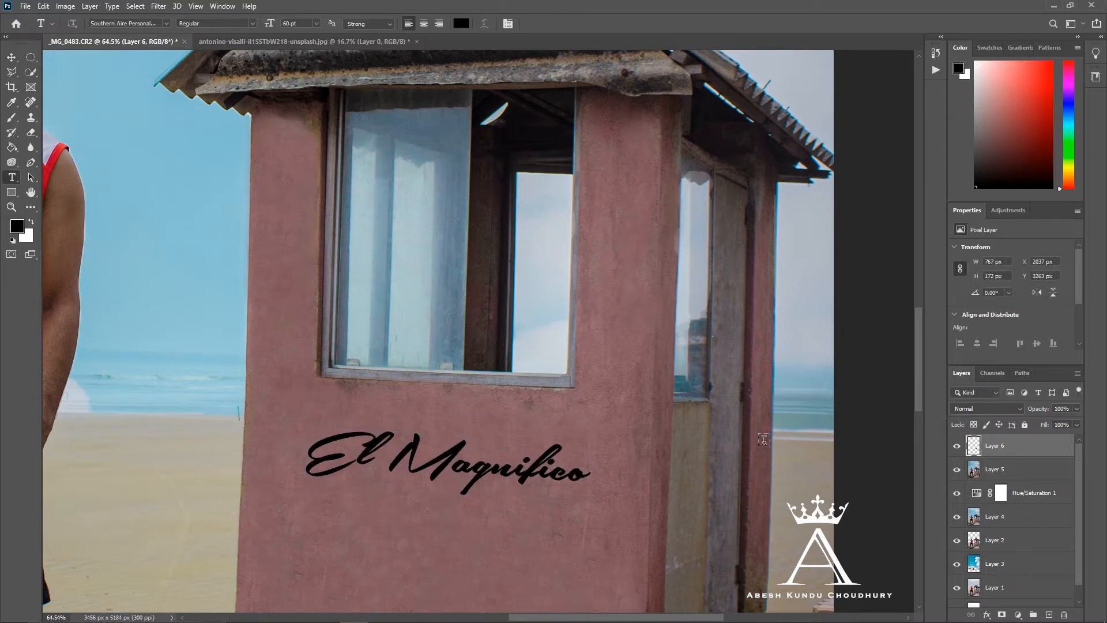
- Rotate the lettering by about -2.31° and move it about 133 px down the hut wall
scroll(766, 440, "down", 2)
key("ctrl+t")
left_click_drag(588, 451, 589, 478)
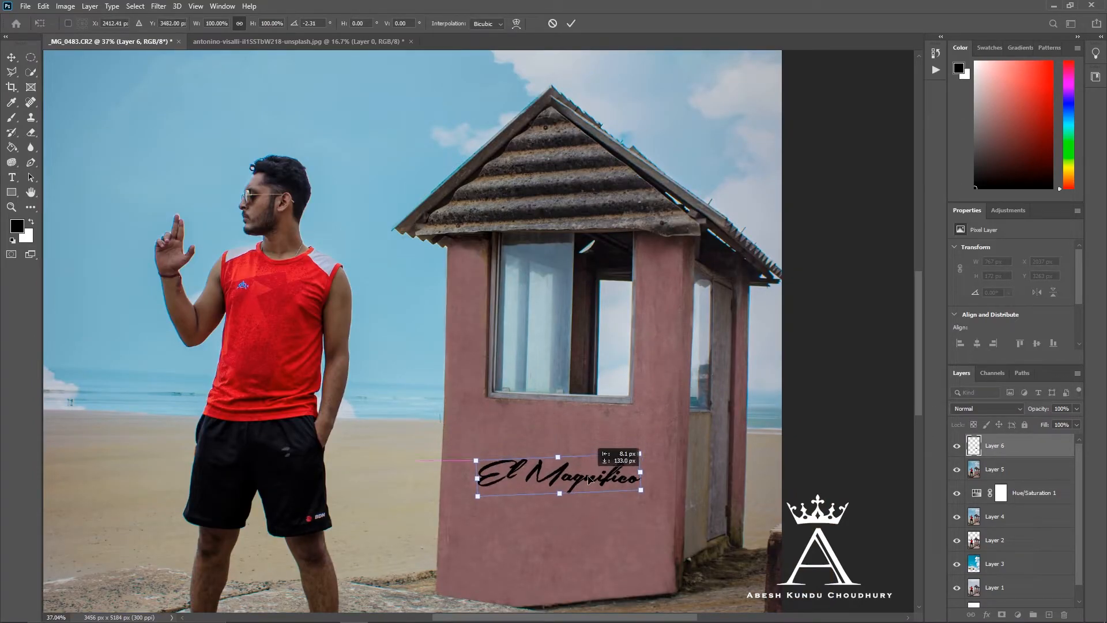
key("Return")
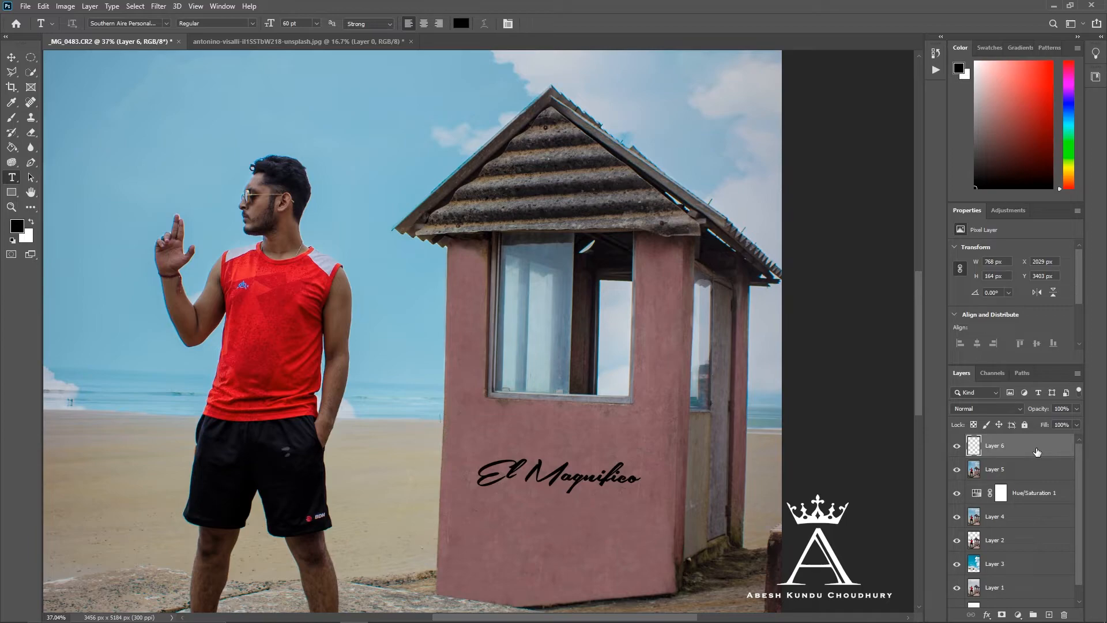
- Duplicate the lettering layer and invert the copy to white
key("ctrl+j")
key("ctrl+i")
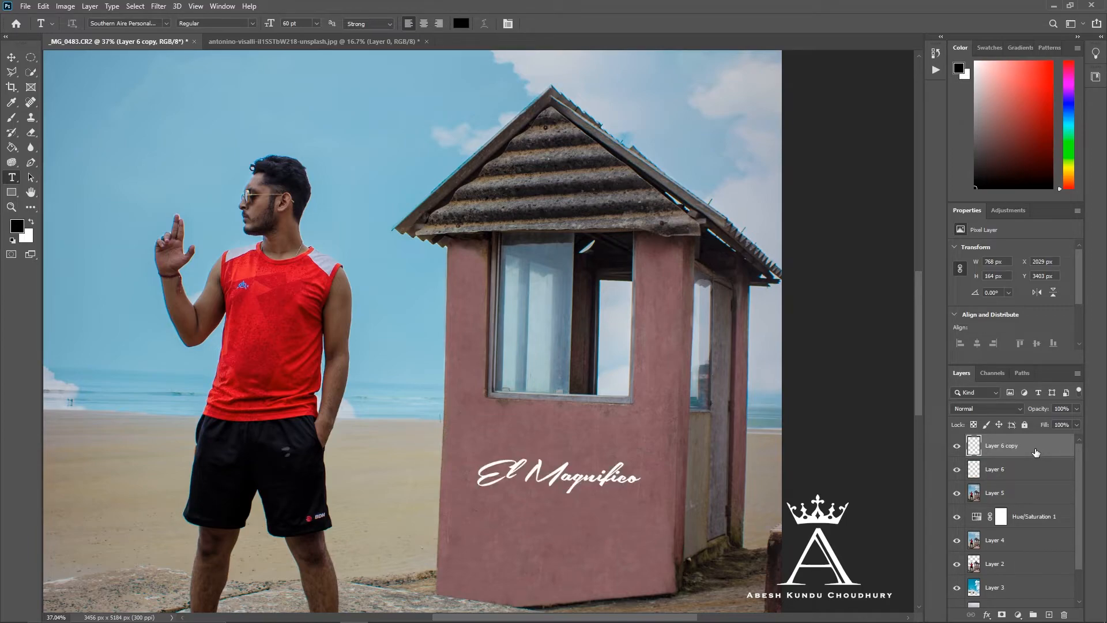
- Move the white lettering copy about 10 px up so the black lettering beneath forms an offset shadow
scroll(571, 487, "up", 3)
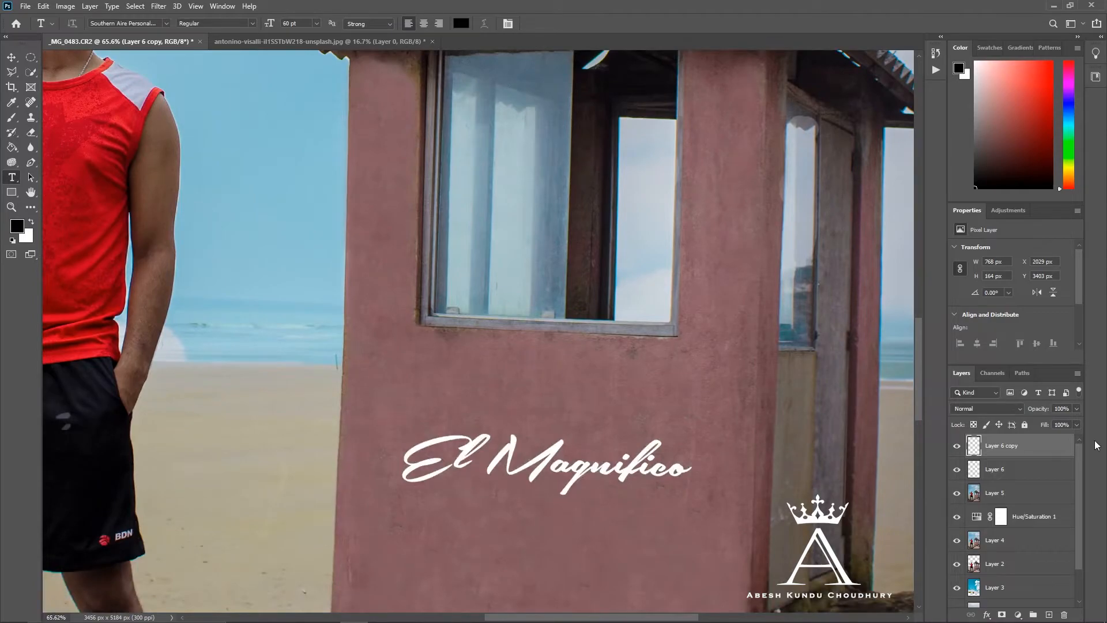
scroll(513, 468, "up", 5)
scroll(1012, 449, "down", 1)
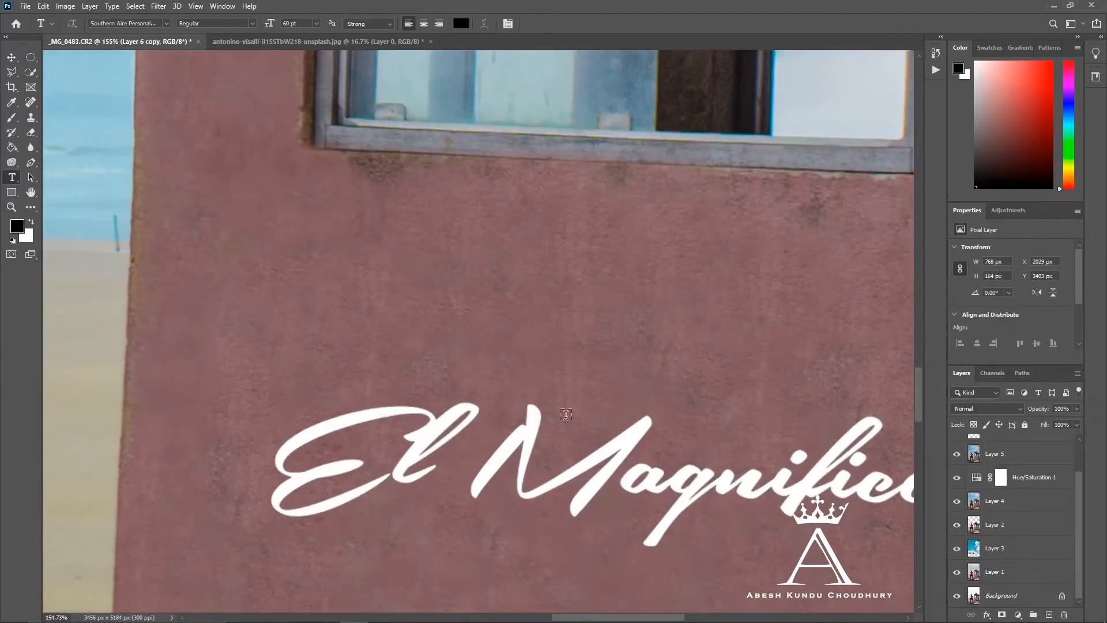
scroll(565, 415, "down", 3)
scroll(1010, 455, "up", 1)
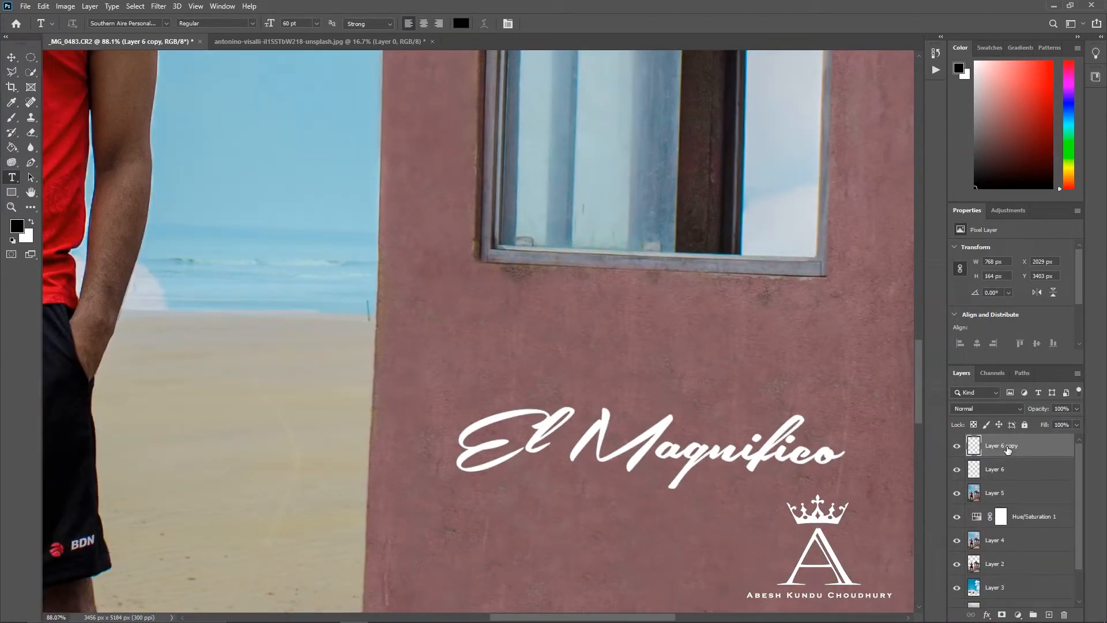
key("ctrl+t")
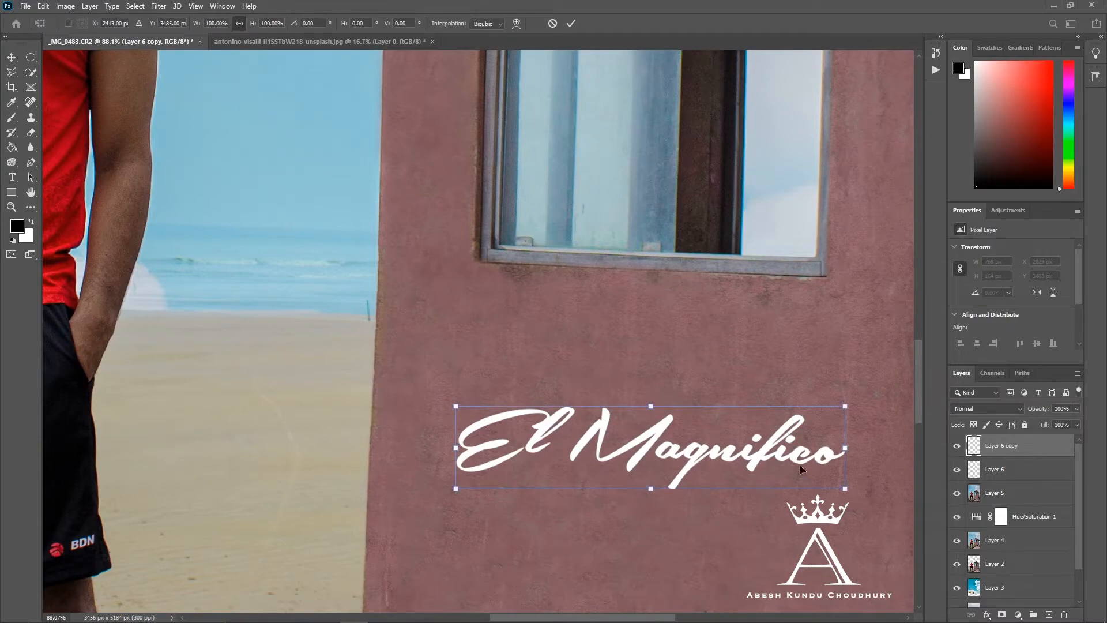
left_click_drag(788, 461, 787, 456)
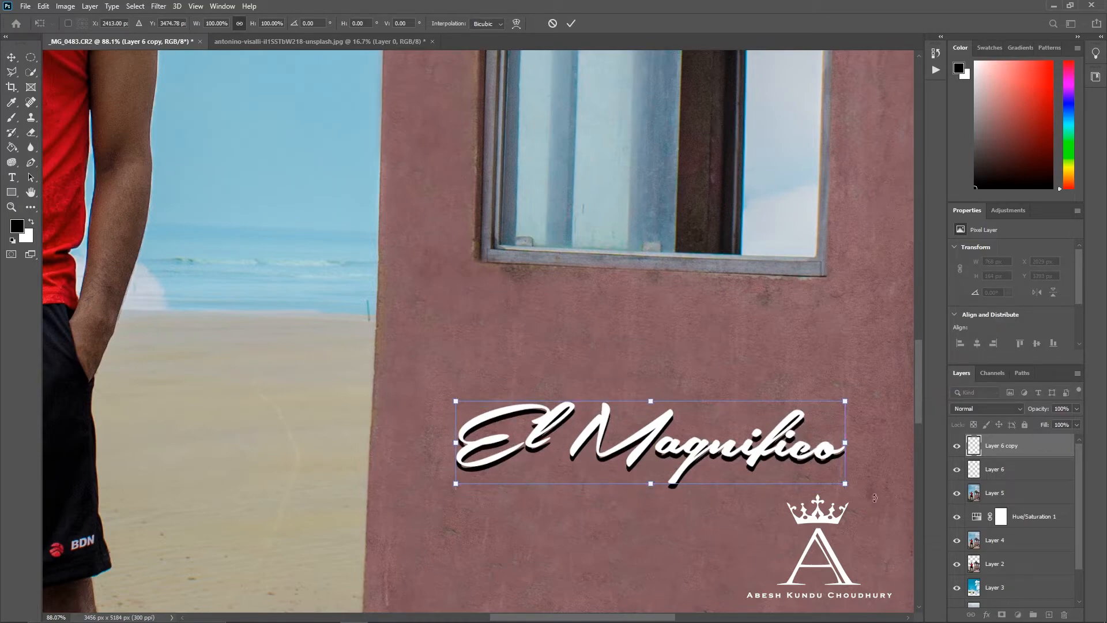
key("Return")
key("t")
- Lower the white lettering copy's opacity to 66% and check the effect with the black lettering layer hidden and shown
scroll(1018, 473, "down", 2)
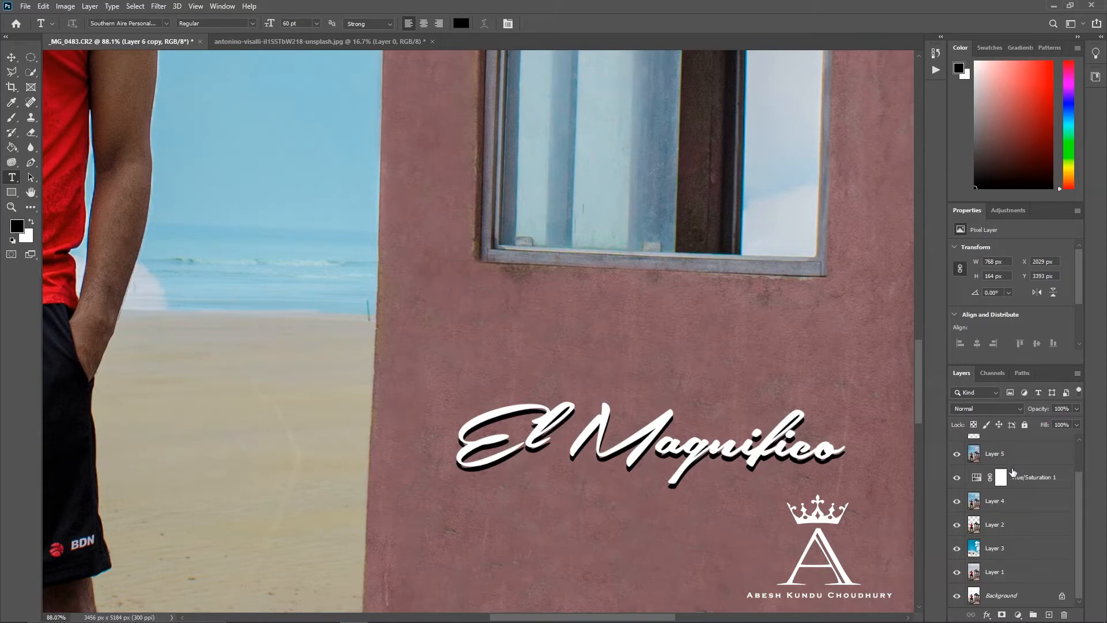
left_click_drag(1082, 509, 1079, 458)
scroll(1012, 474, "down", 2)
scroll(668, 432, "down", 8)
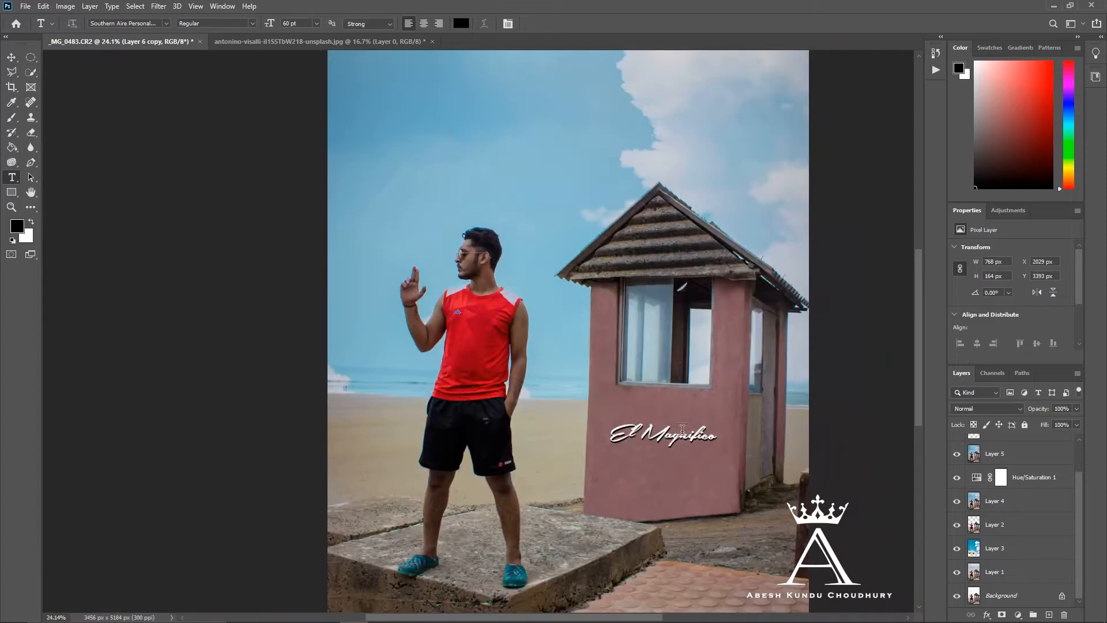
scroll(1039, 524, "up", 2)
left_click(956, 473)
mouse_move(1041, 409)
left_mouse_down()
mouse_move(995, 415)
mouse_move(1045, 408)
left_mouse_up()
left_click(1024, 470)
left_click(957, 469)
key("alt+]")
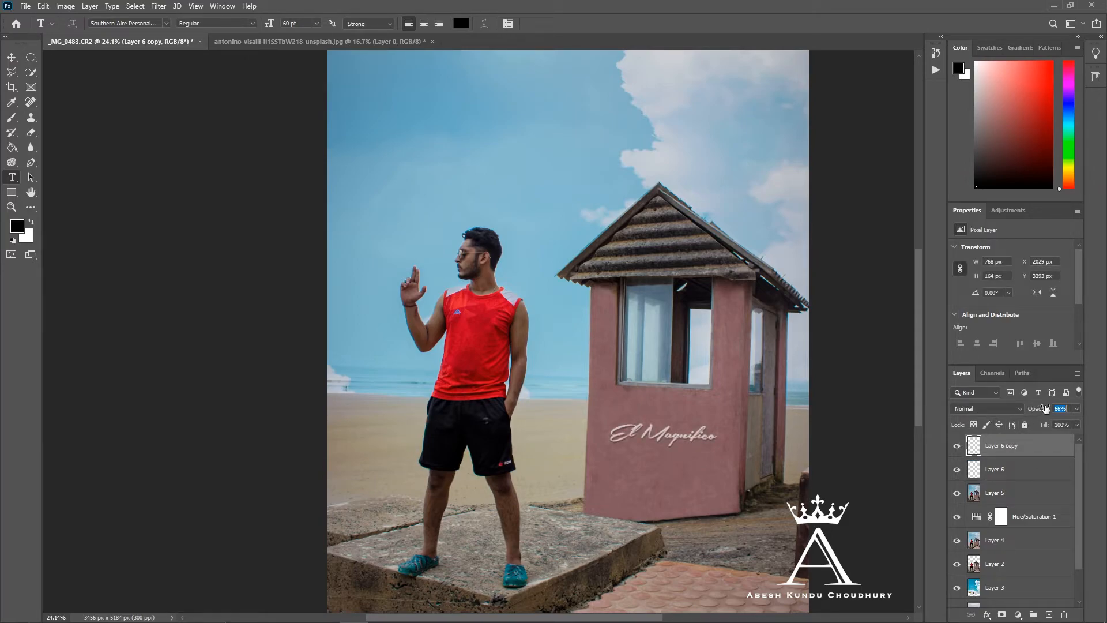
- Examine the lettering, the subject and the hut in the composite at close and full view
scroll(478, 358, "down", 3)
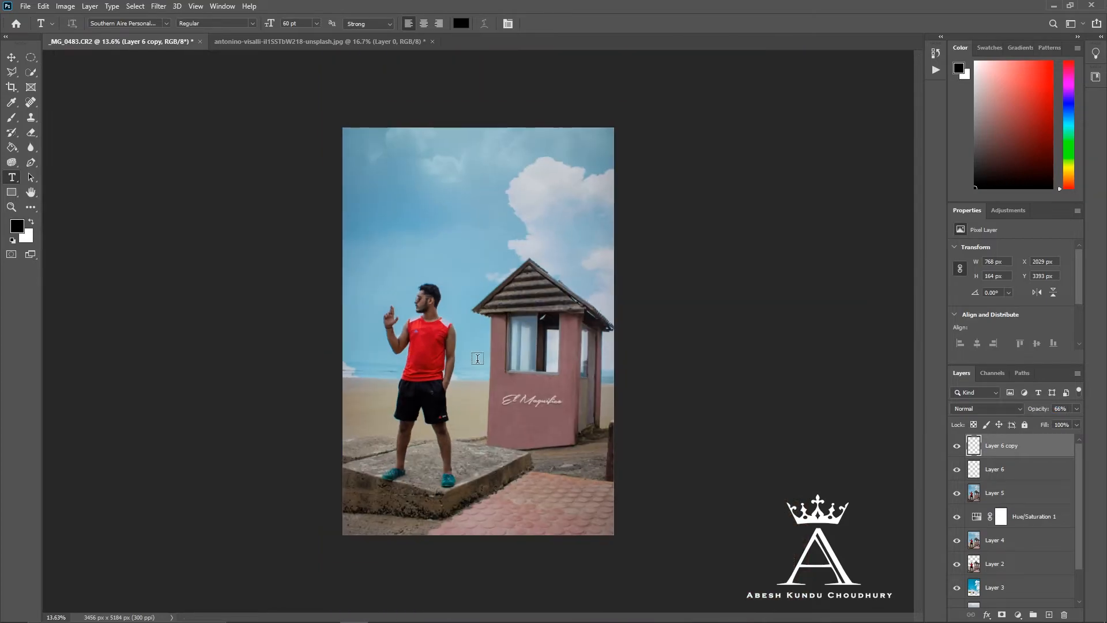
scroll(479, 357, "up", 2)
scroll(441, 328, "up", 3)
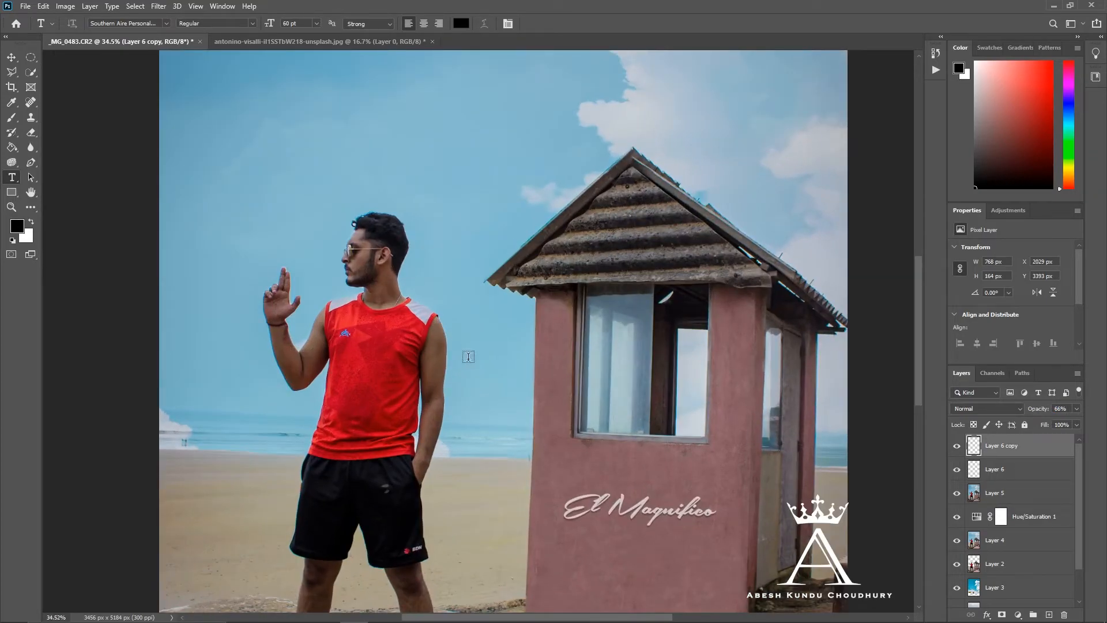
scroll(491, 358, "right", 2)
scroll(525, 379, "left", 5)
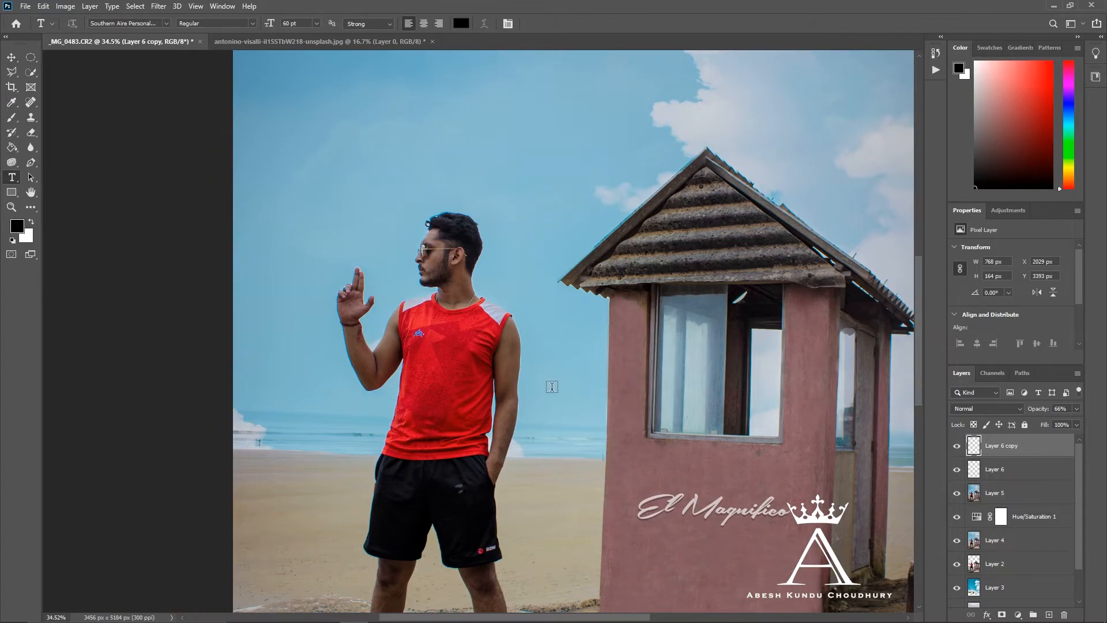
scroll(551, 392, "down", 2)
scroll(553, 395, "down", 2)
scroll(553, 396, "up", 3)
scroll(548, 394, "down", 1)
scroll(526, 375, "down", 3)
scroll(524, 374, "up", 1)
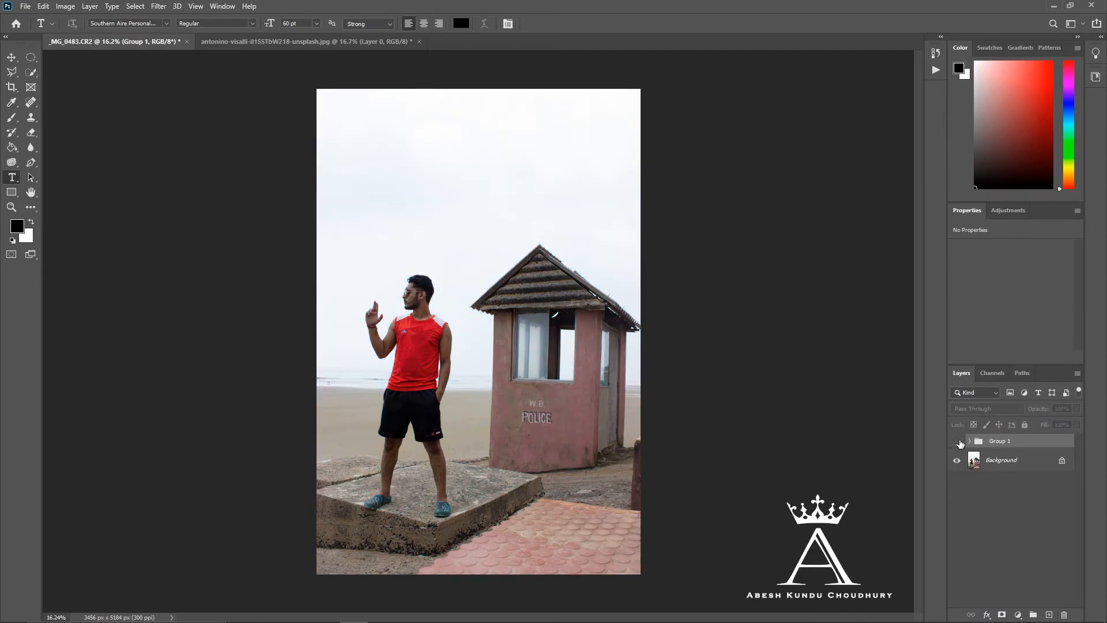
- Group all layers above the Background and toggle the group's visibility to compare the edit with the original photo
left_click(957, 442)
left_click(957, 442)
left_click(957, 442)
left_click(958, 442)
left_click(957, 441)
left_click(958, 442)
left_click(957, 442)
left_click(958, 442)
left_click(957, 442)
left_click(958, 441)
left_click(957, 442)
left_click(958, 442)
left_click(957, 442)
left_click(957, 442)
left_click(957, 442)
left_click(958, 442)
left_click(957, 441)
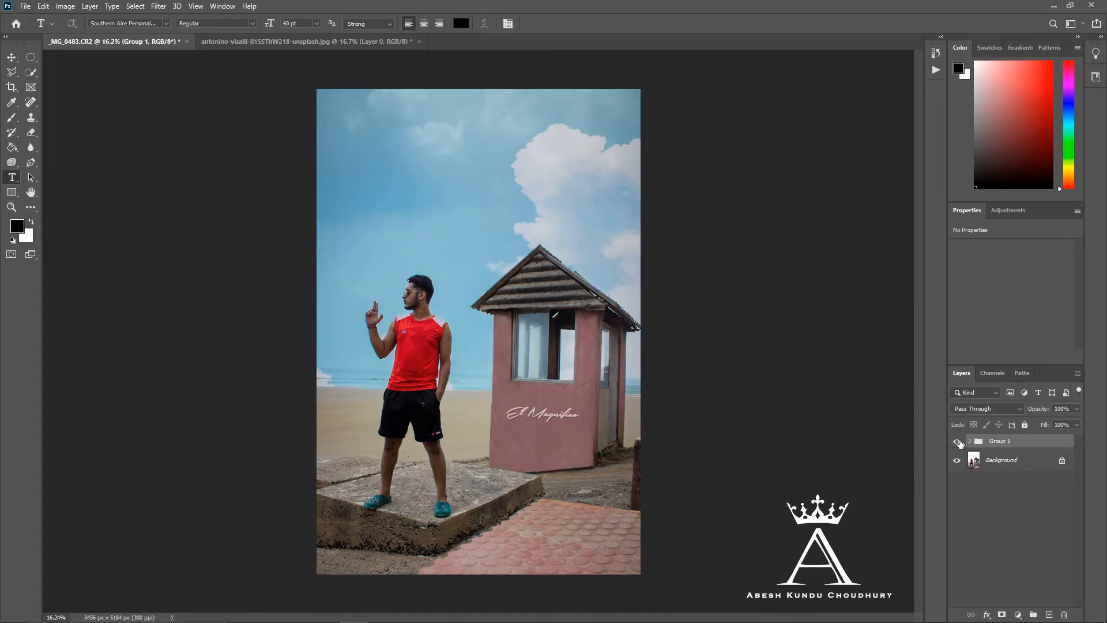
- Inspect the finished portrait up close and as a whole, covering the subject, sky and lettered hut wall
scroll(459, 303, "up", 6)
scroll(376, 293, "up", 5)
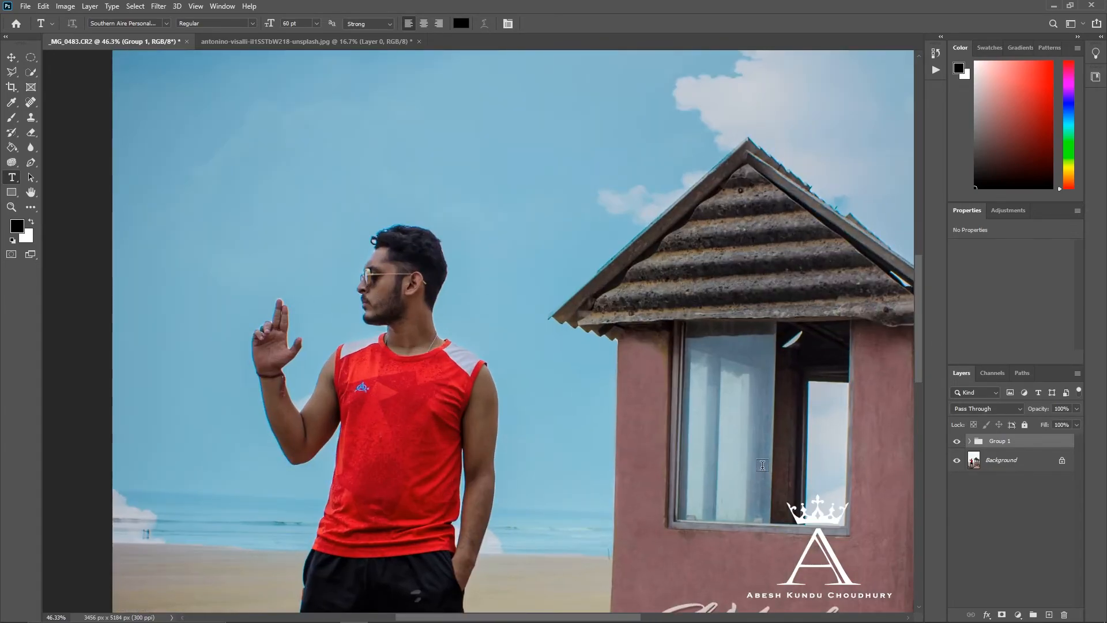
scroll(764, 466, "down", 3)
scroll(762, 463, "down", 10)
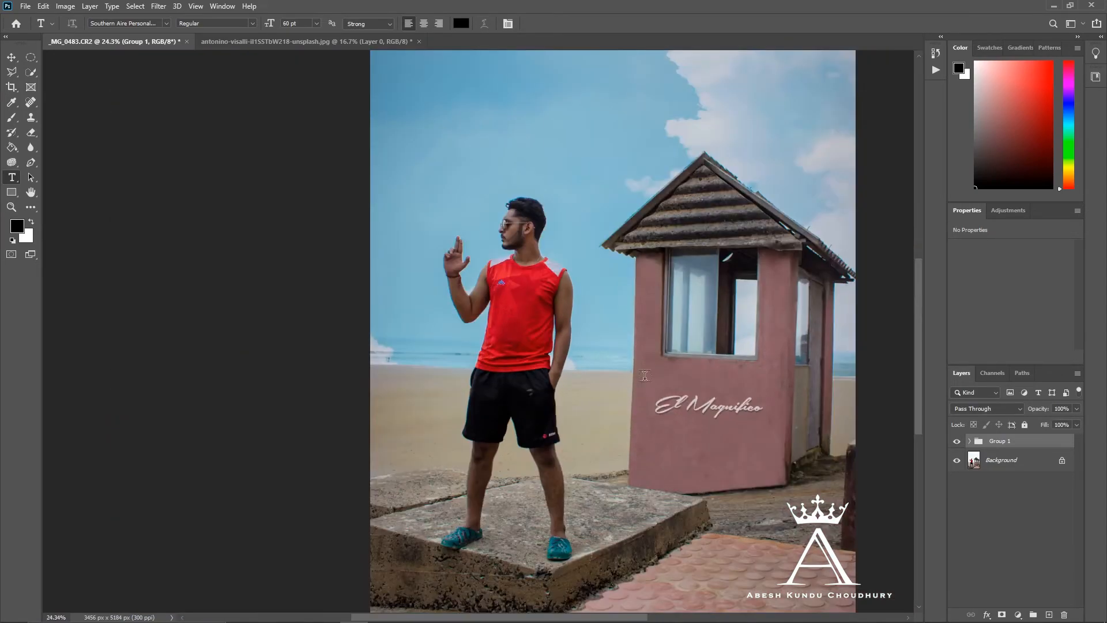
scroll(425, 344, "up", 2)
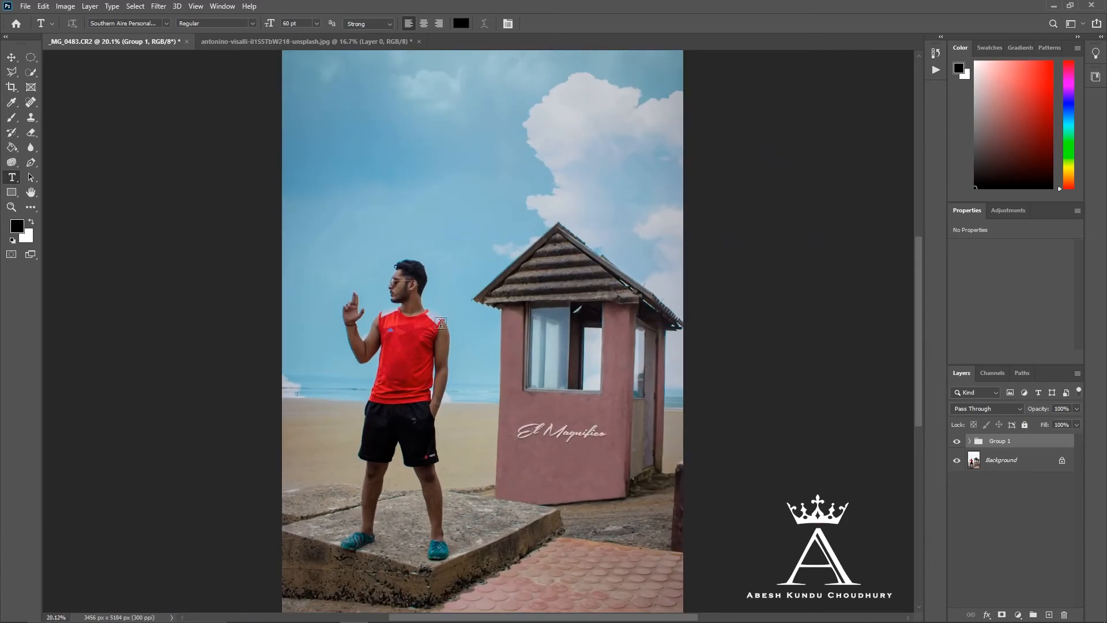
scroll(454, 318, "up", 1)
scroll(454, 318, "down", 3)
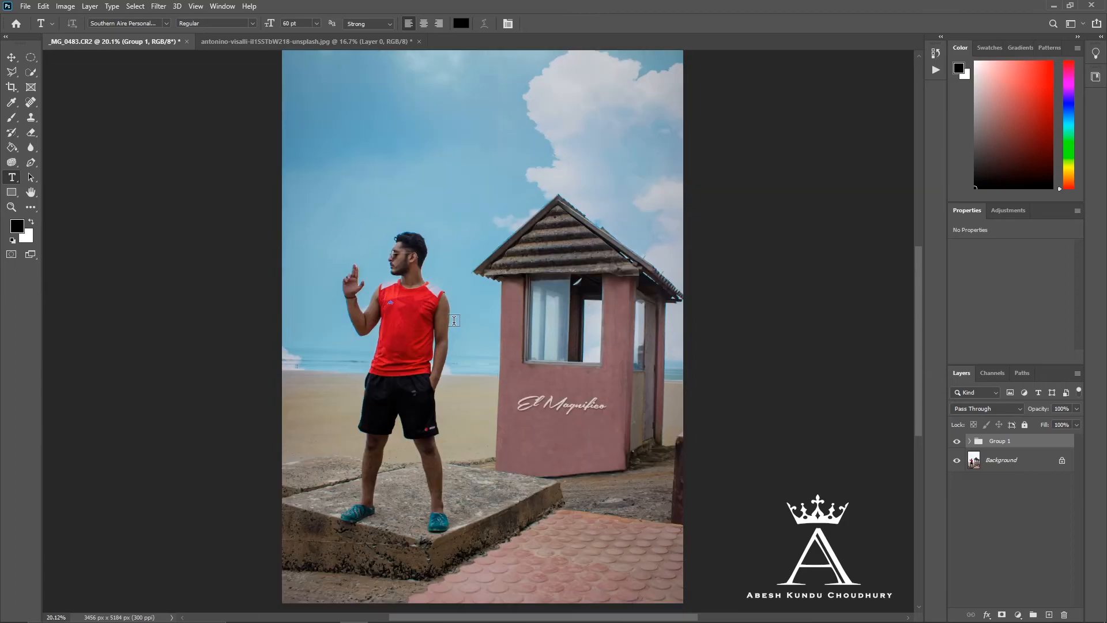
scroll(455, 315, "down", 5)
scroll(456, 312, "up", 5)
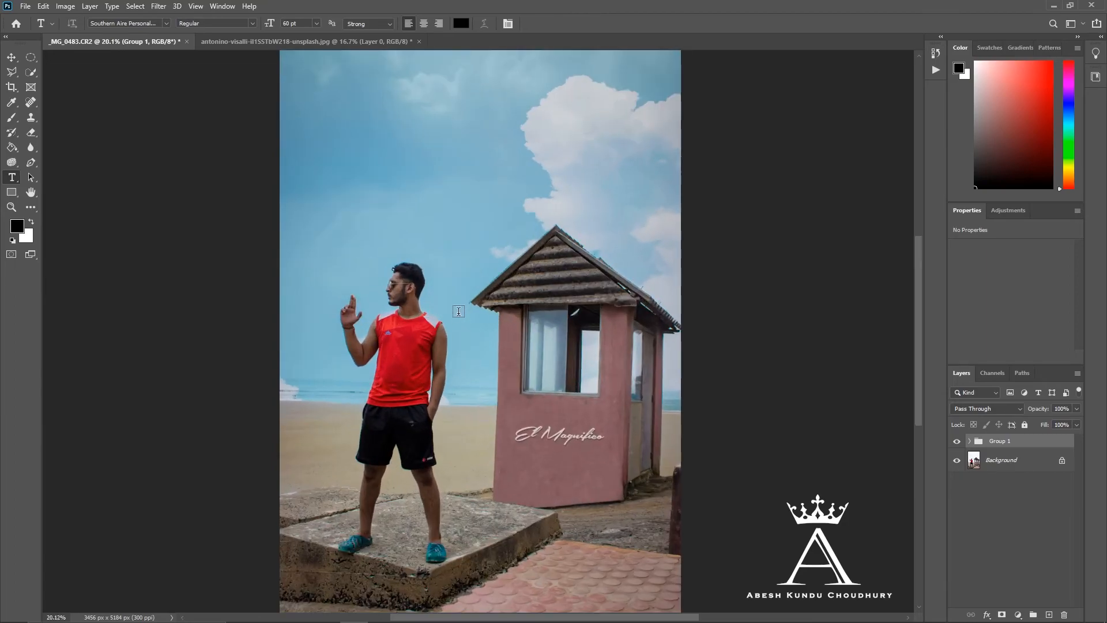